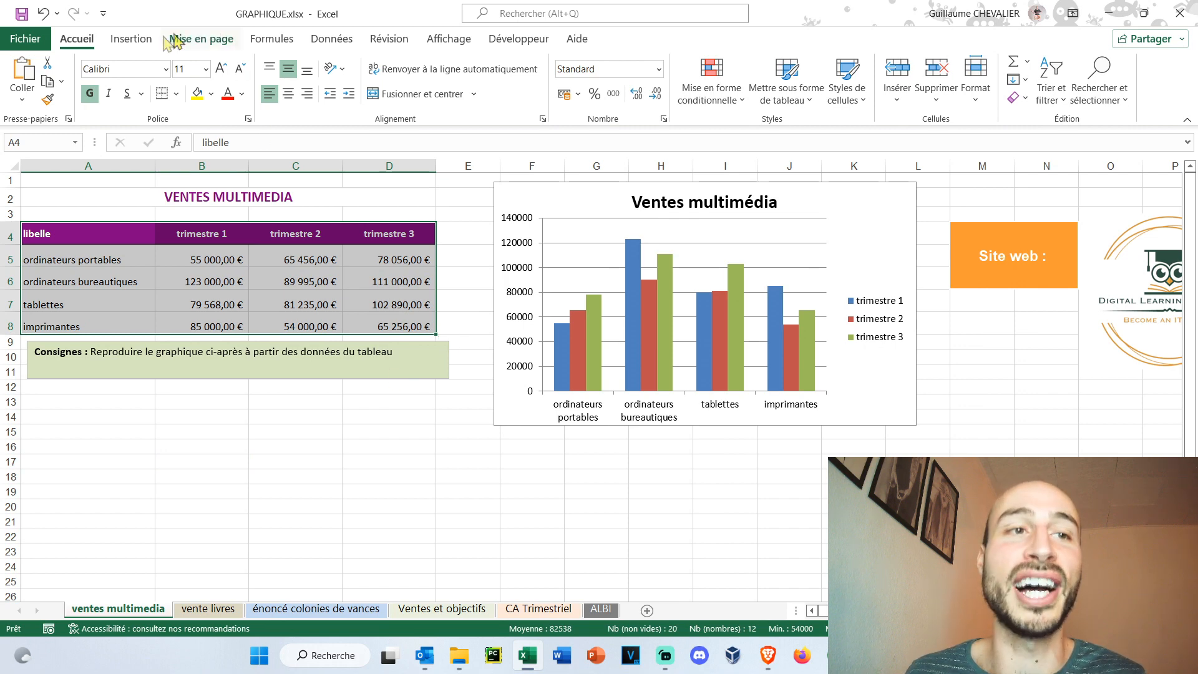
Insert the recommended Histogramme groupé with the quarters as categories from A4:D8, and enlarge it over the sample chart to about 9.21 × 15.47 cm.
click(131, 39)
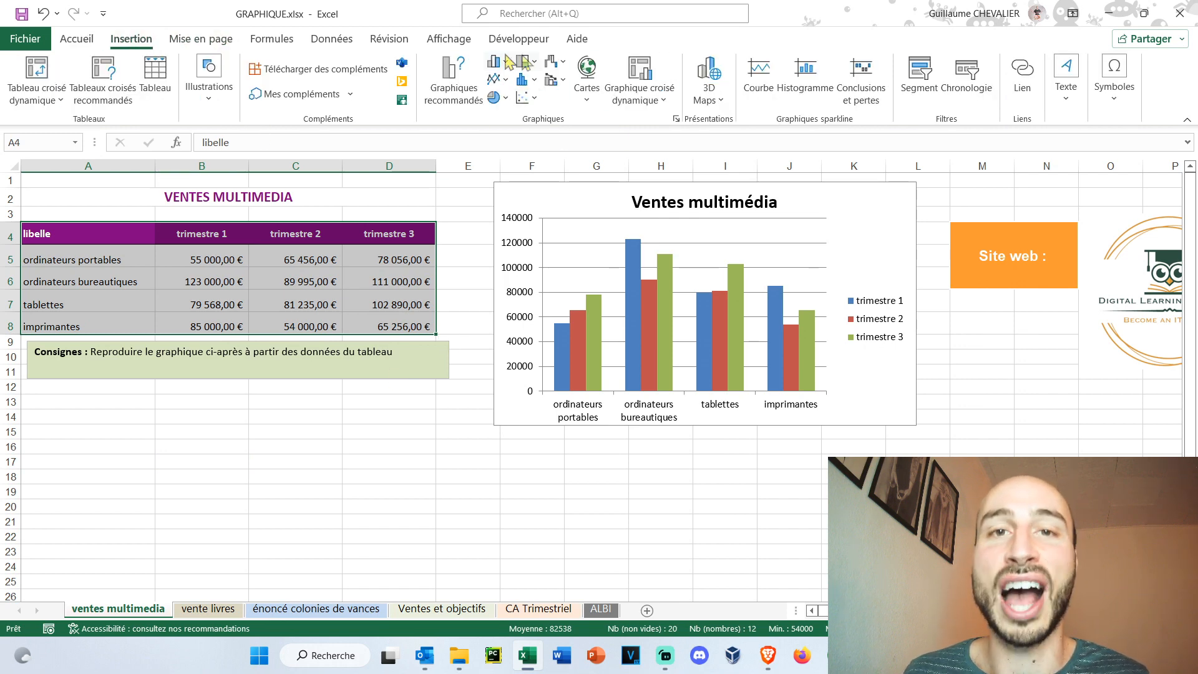
click(468, 87)
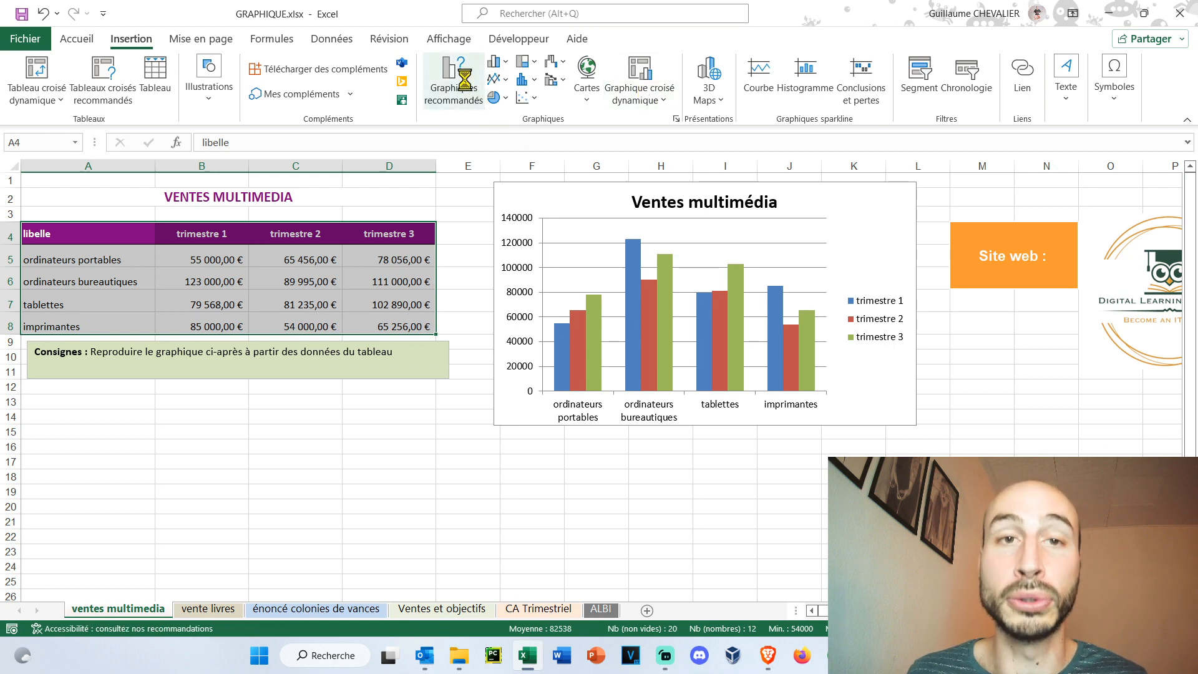
click(462, 250)
click(461, 326)
click(460, 477)
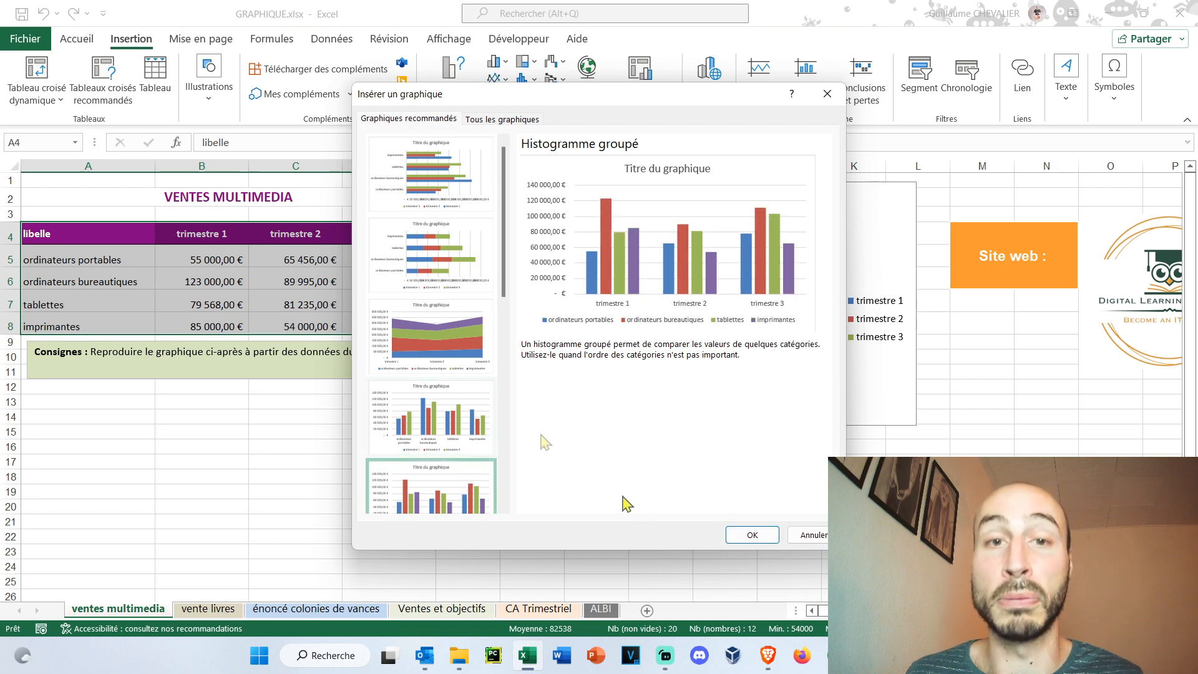
click(754, 536)
drag(400, 374, 787, 197)
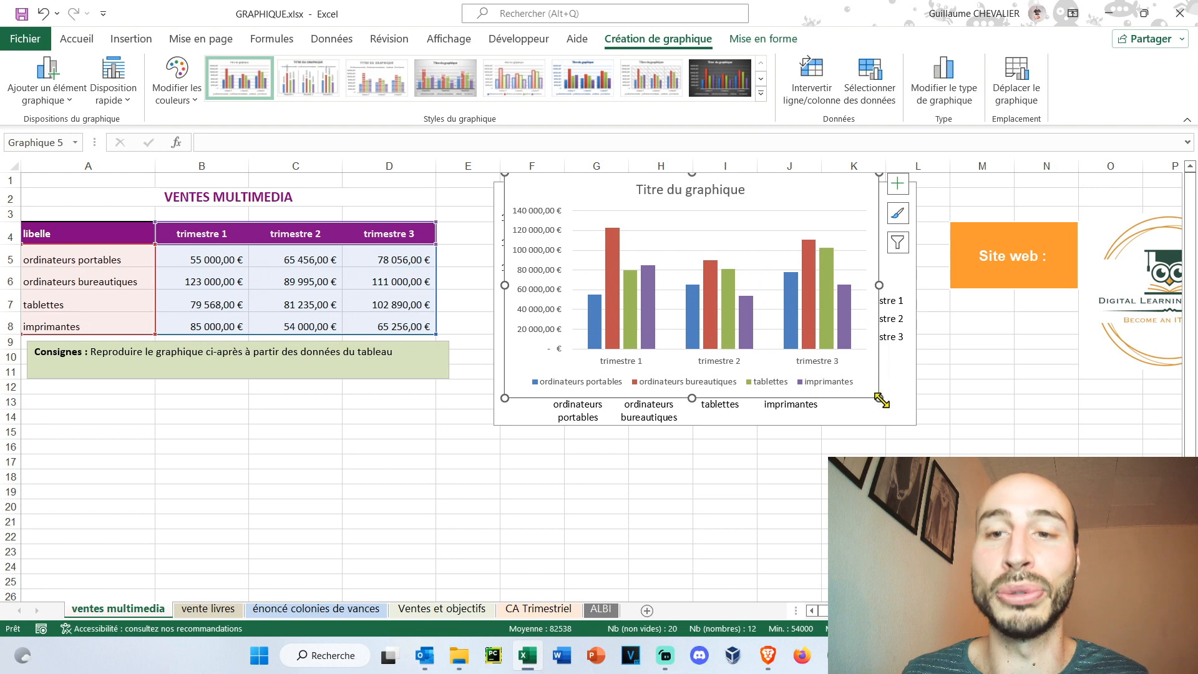
drag(879, 398, 938, 454)
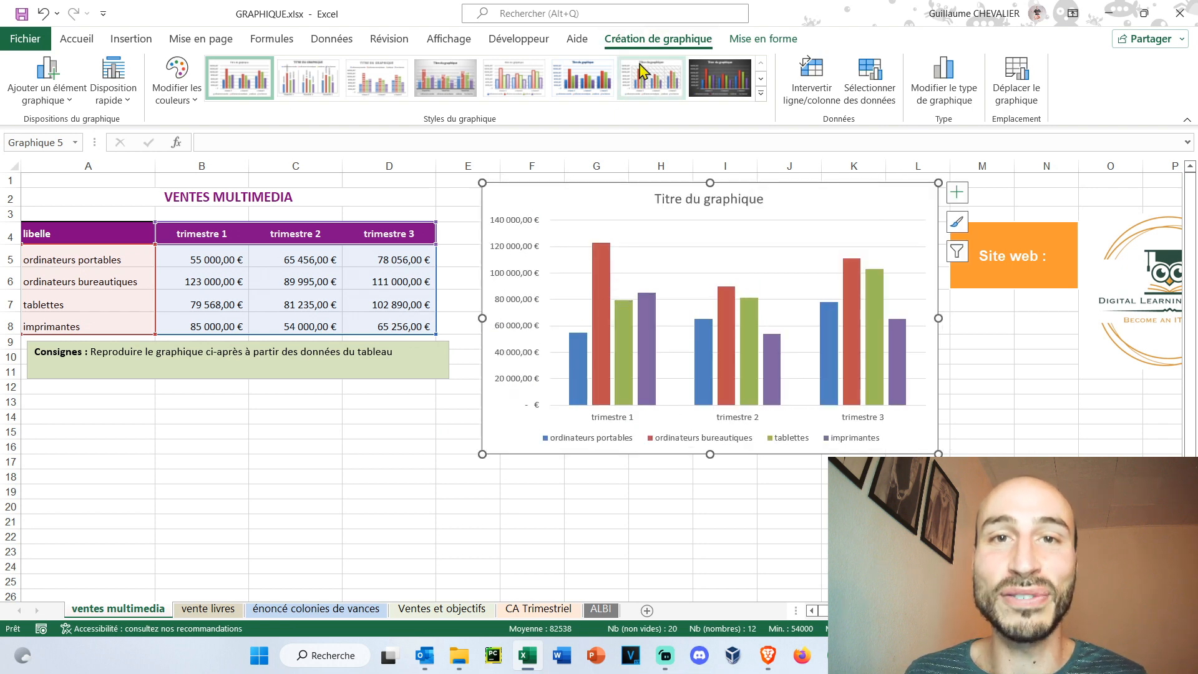
Examine the gallery of chart styles available for the new chart.
click(764, 42)
click(700, 40)
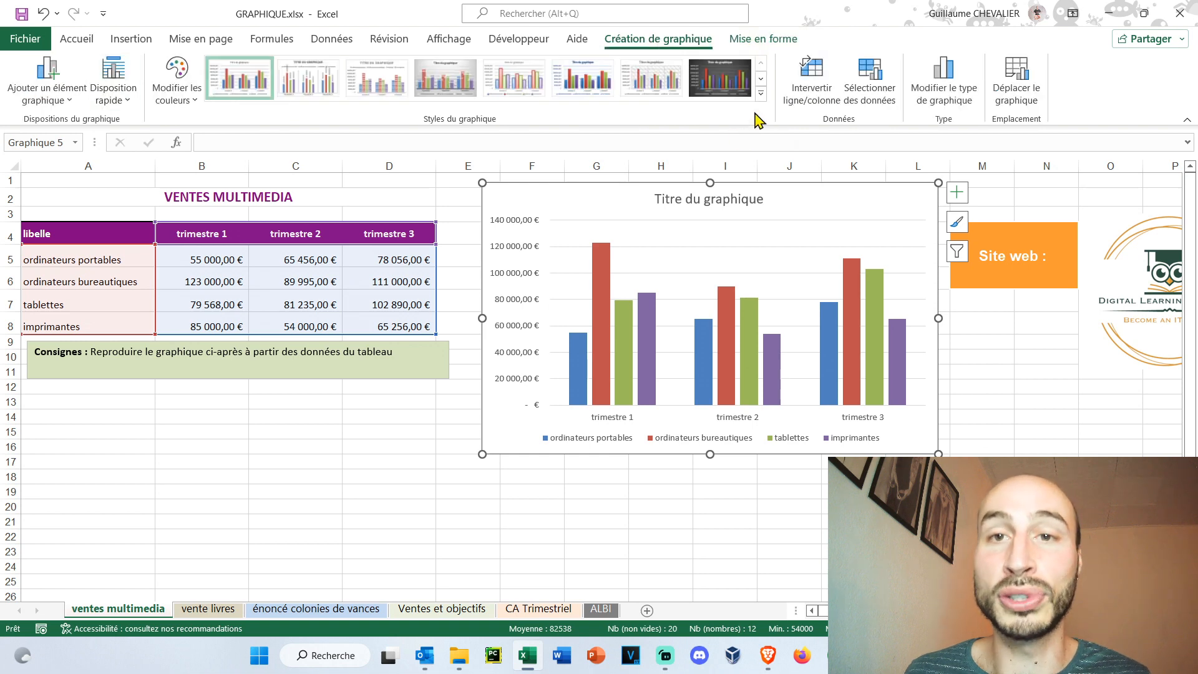
click(761, 94)
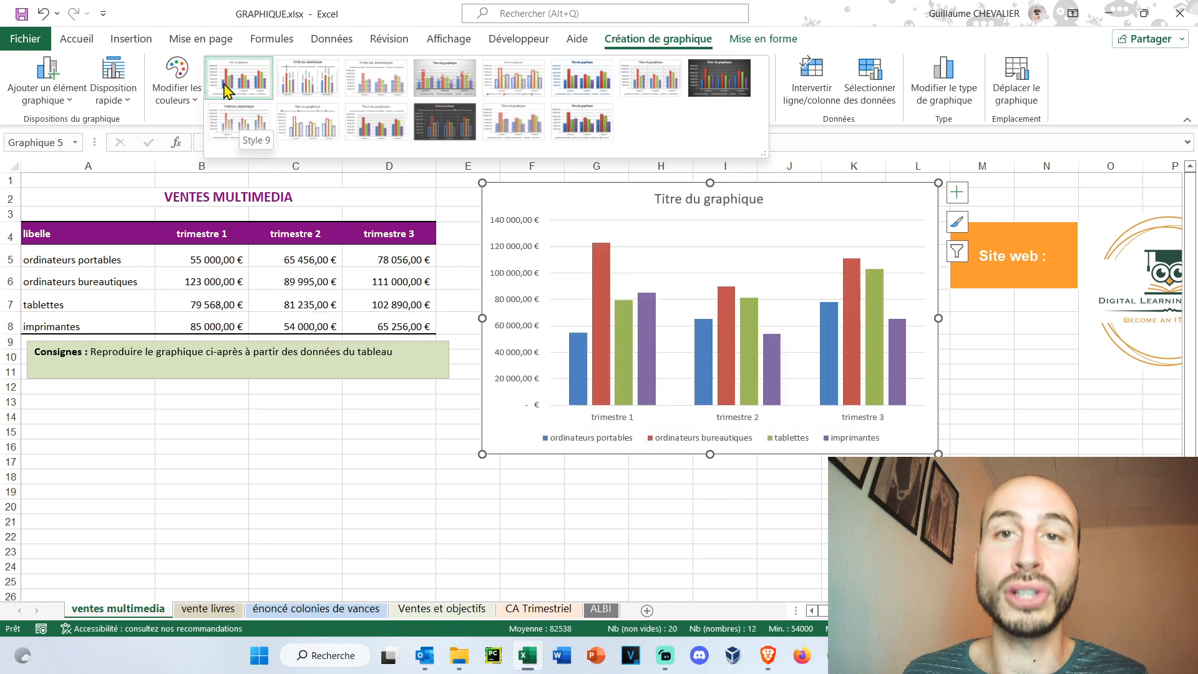
click(773, 70)
Review the options for the chart's axes, titles, data labels, error bars, gridlines and legend, plus the quick layouts and colour palettes.
click(79, 103)
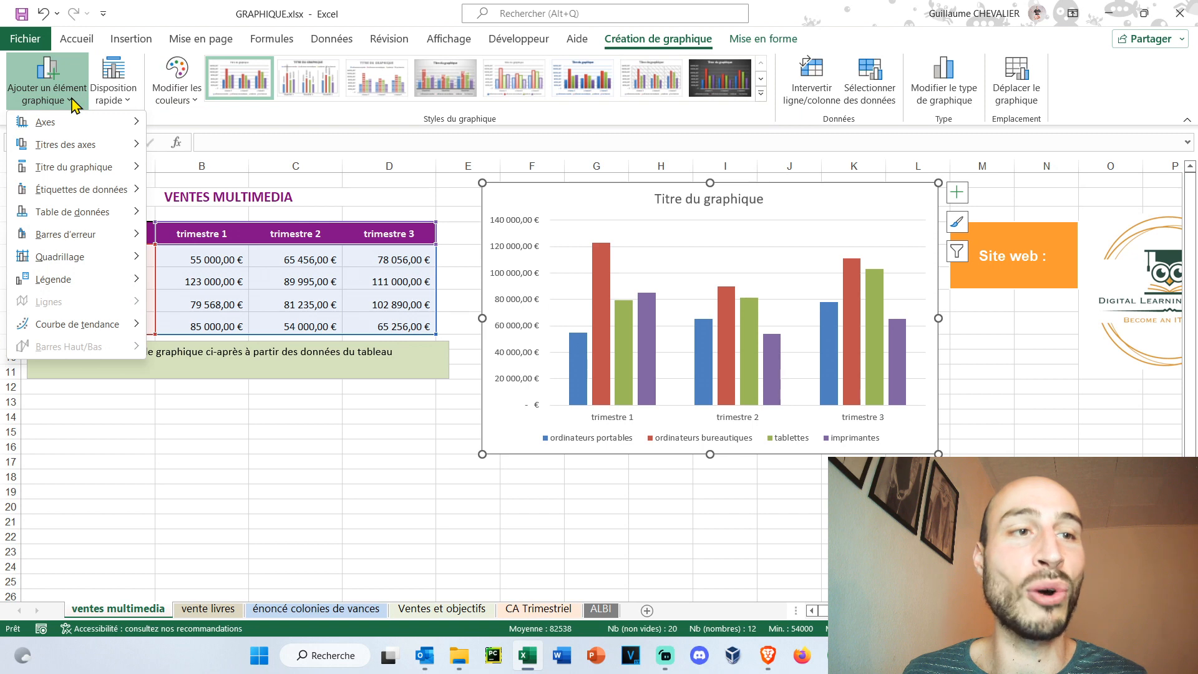
mouse_move(75, 124)
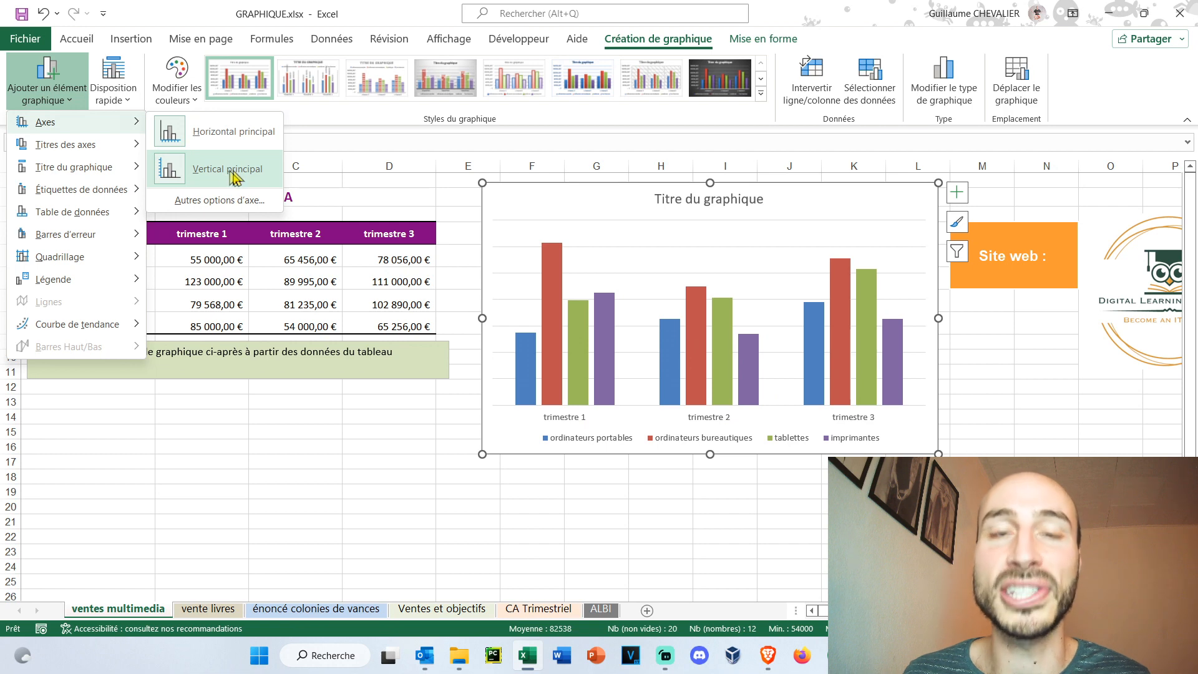
mouse_move(98, 147)
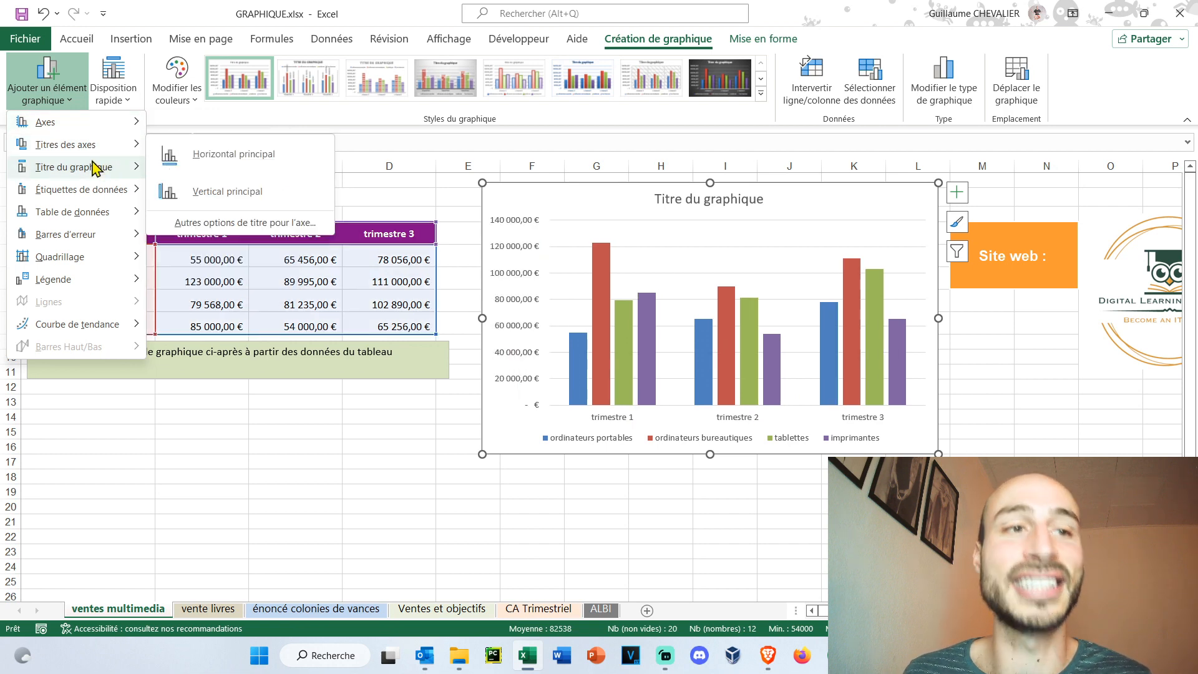
mouse_move(105, 195)
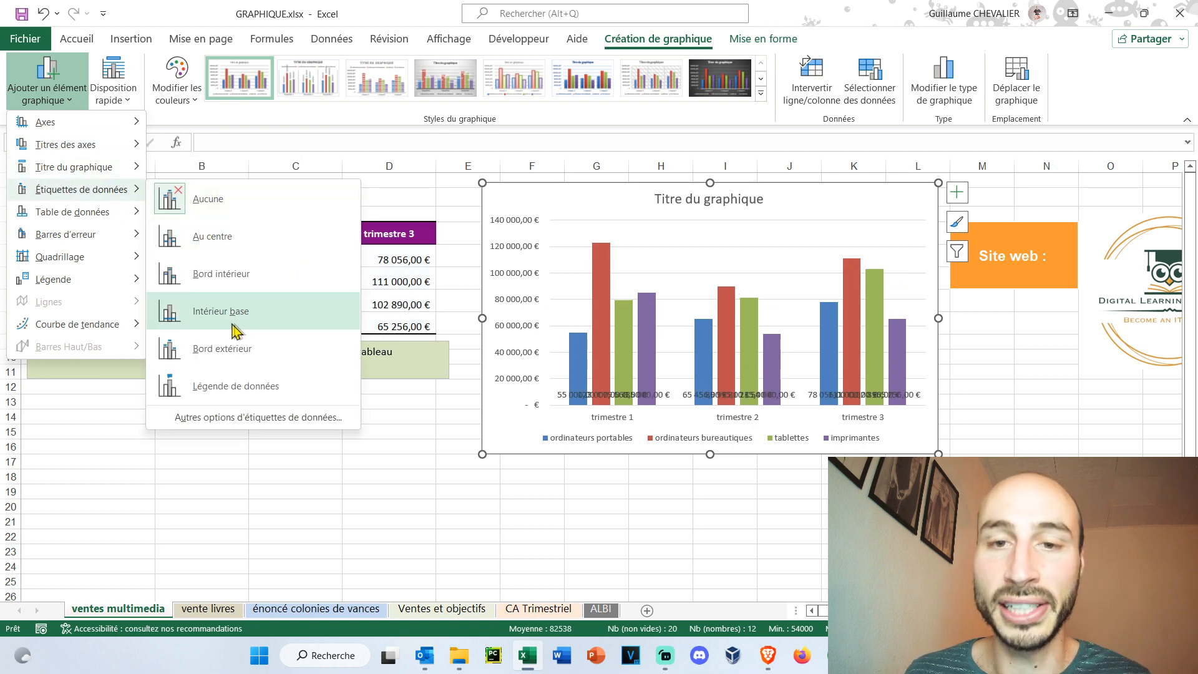
mouse_move(94, 234)
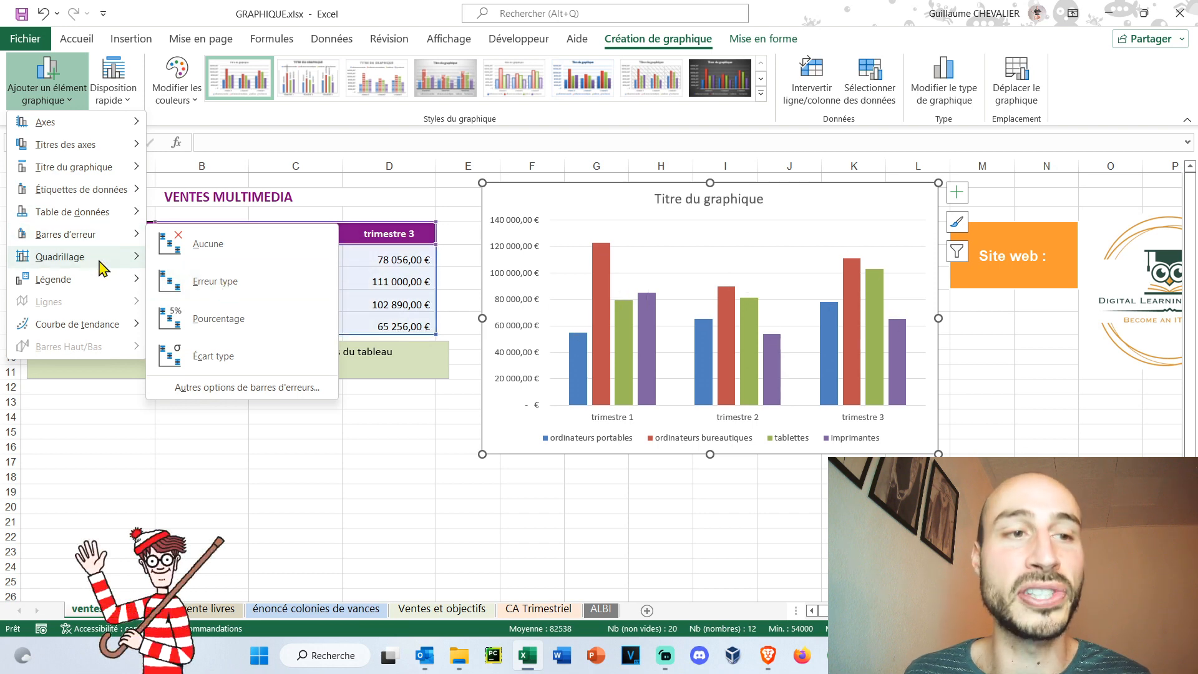
mouse_move(100, 256)
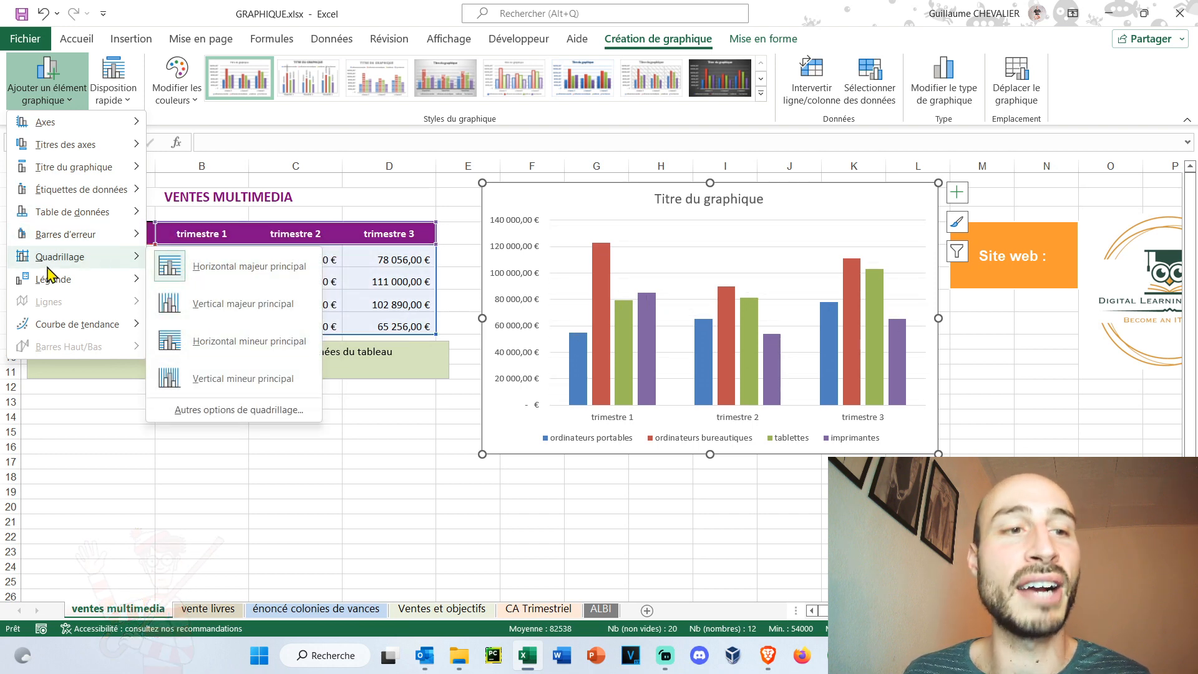
mouse_move(81, 281)
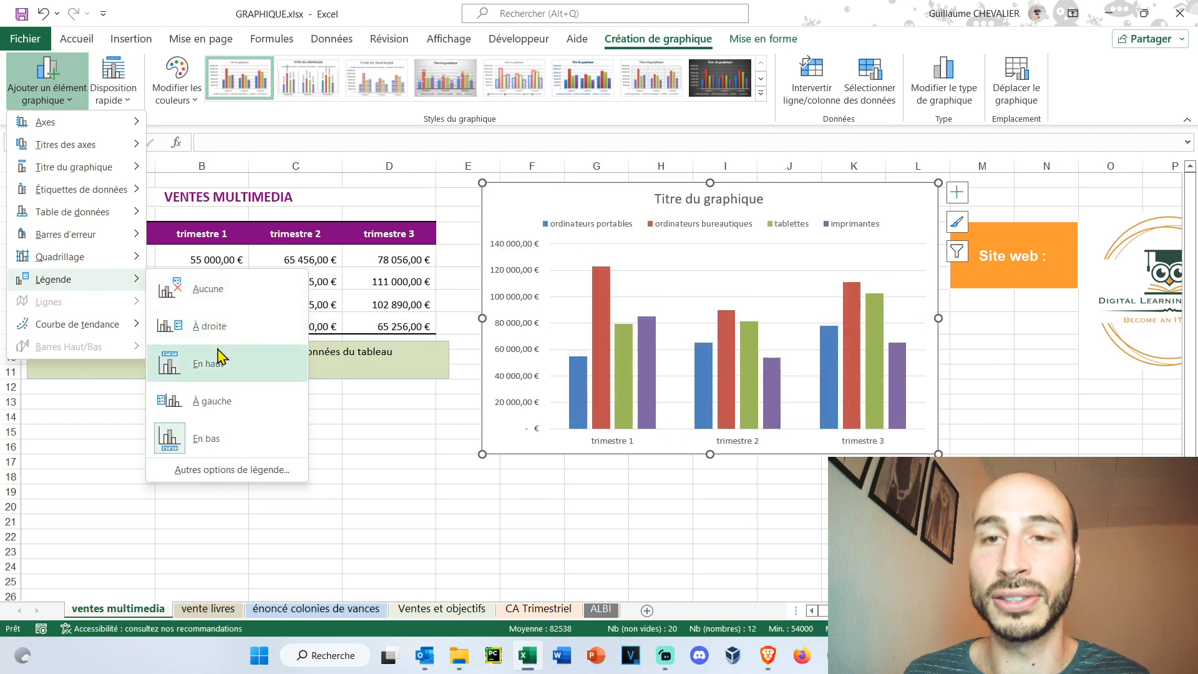
click(112, 78)
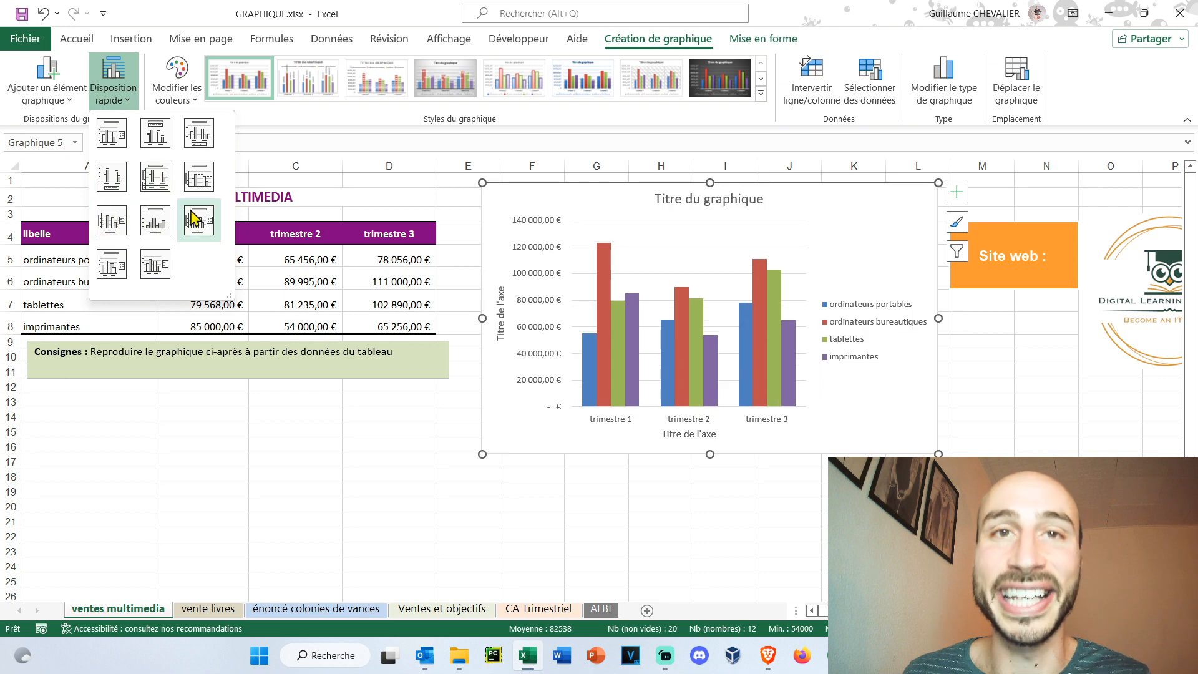
click(189, 103)
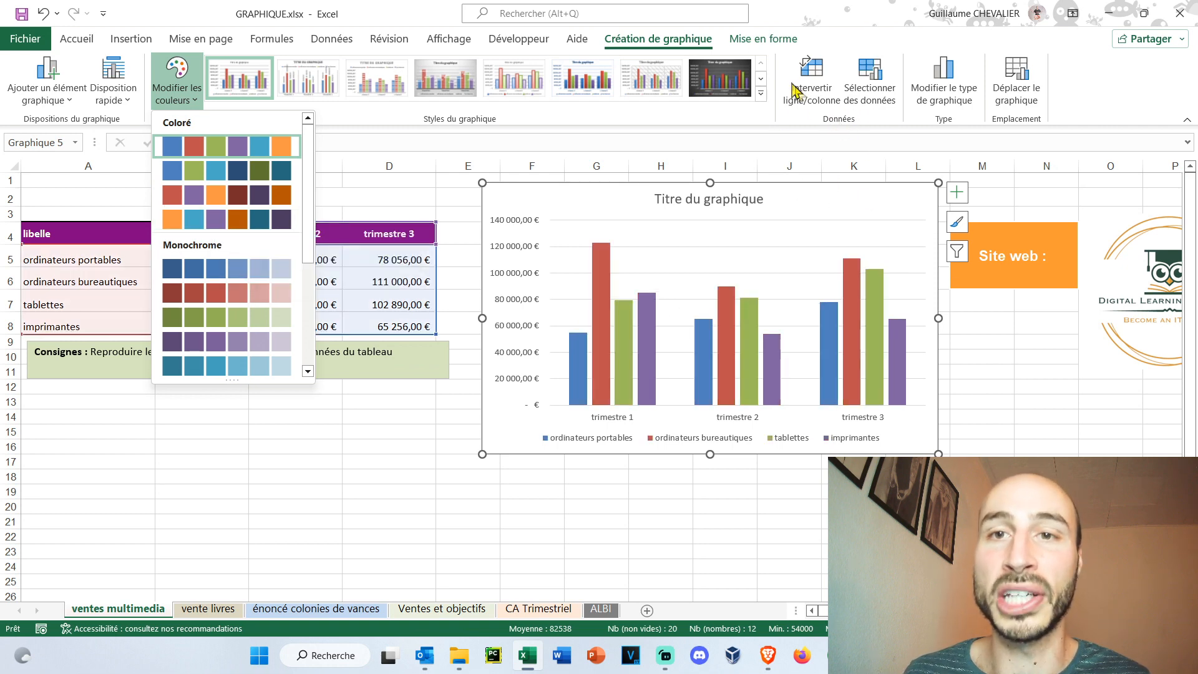
Try swapping the chart's rows and columns, restore the original orientation, and inspect the data source settings.
click(814, 81)
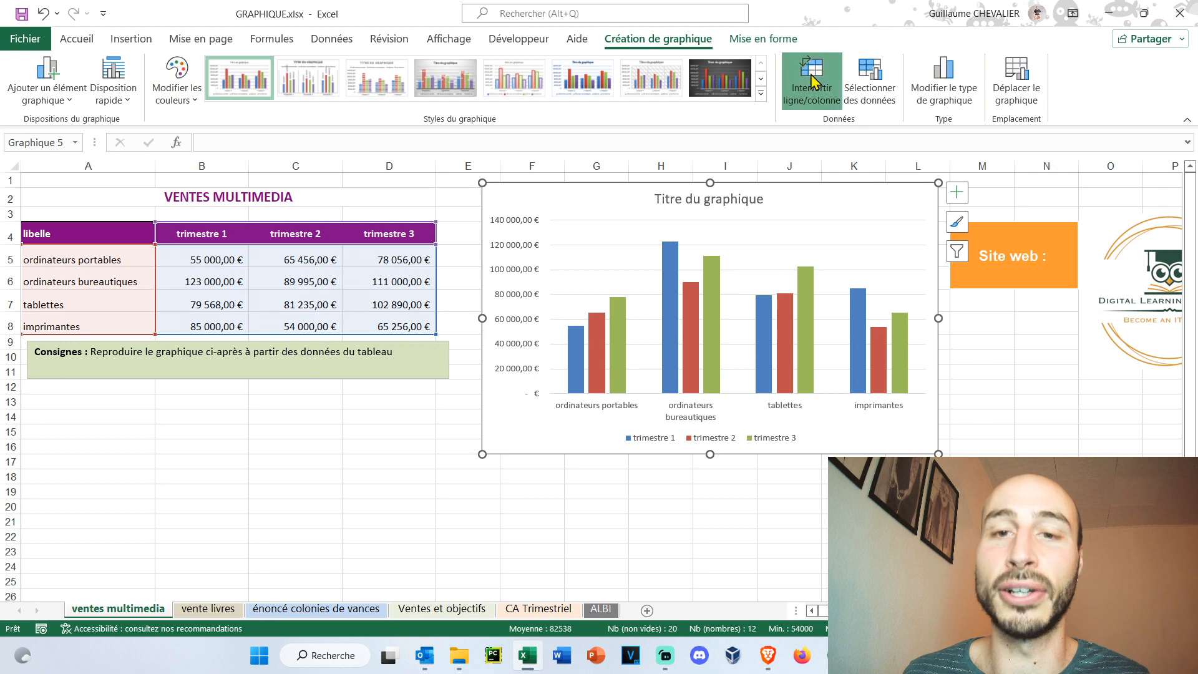
click(811, 81)
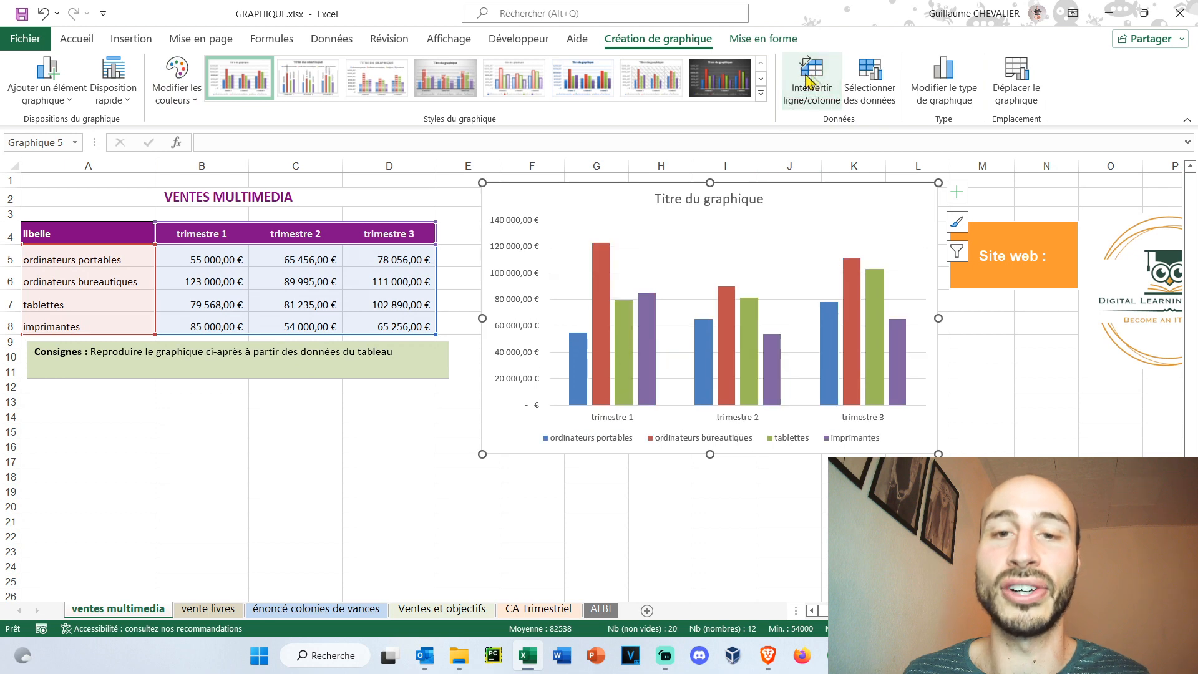
click(876, 87)
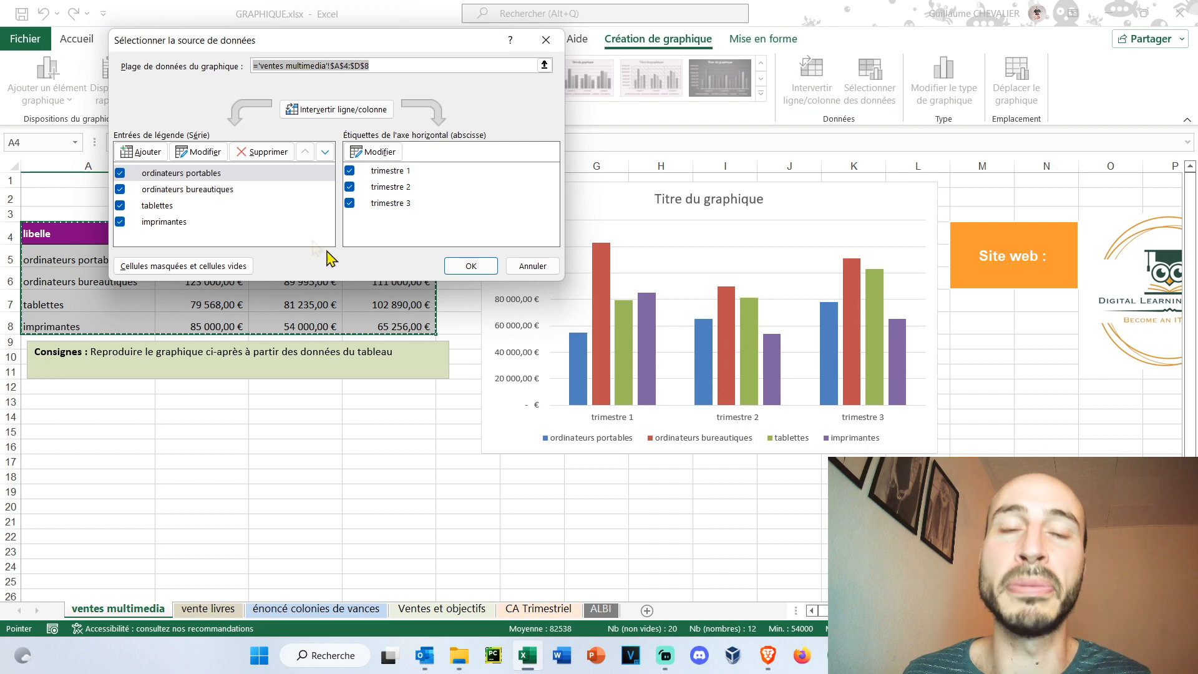
click(458, 266)
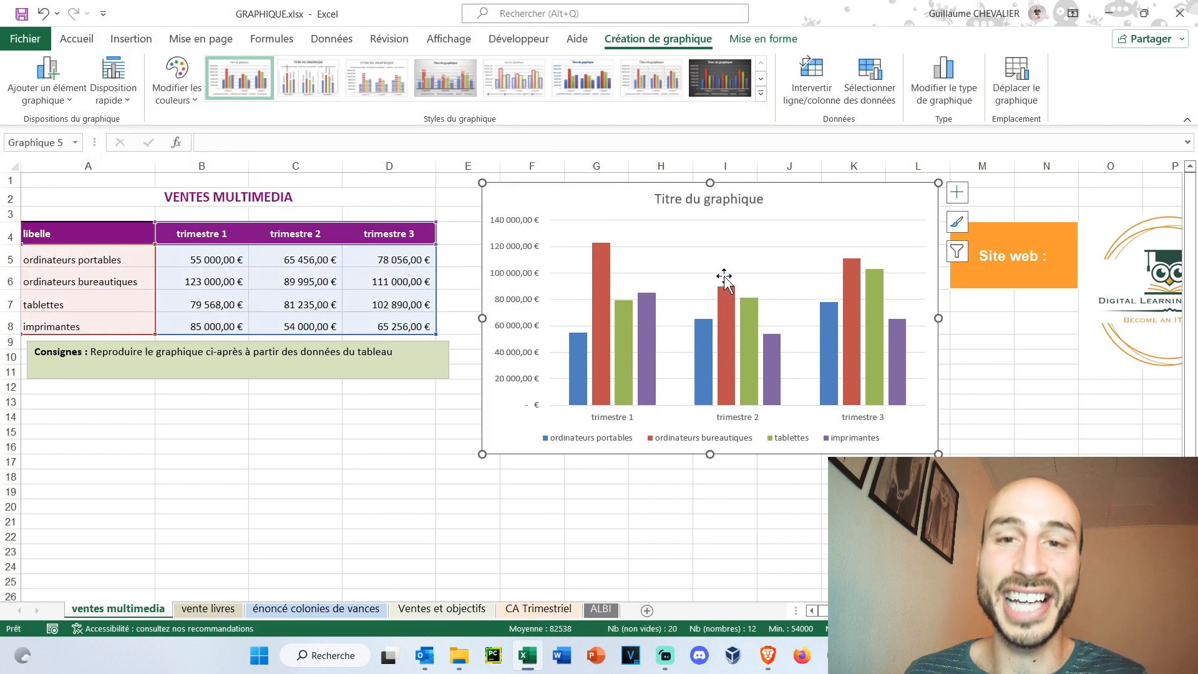
Preview the column, line, pie, bar and area chart types, including the area subtypes, as alternatives for the chart.
click(971, 68)
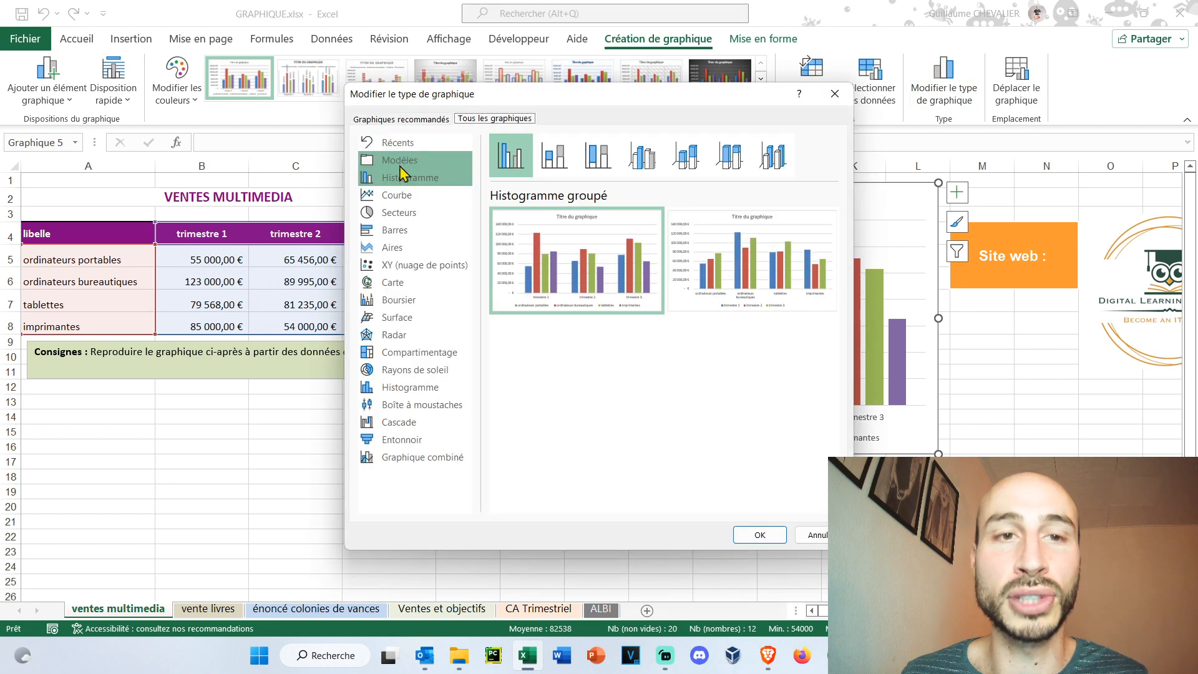
click(410, 160)
click(412, 177)
click(416, 195)
click(418, 213)
click(421, 230)
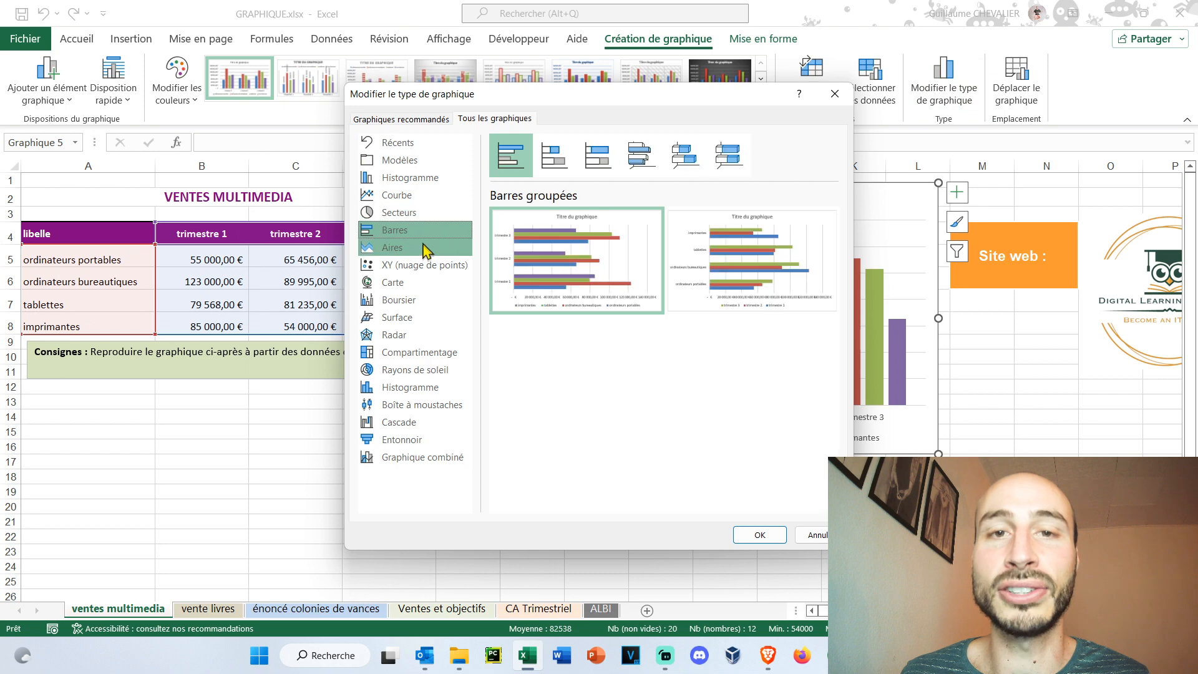
click(424, 248)
click(554, 156)
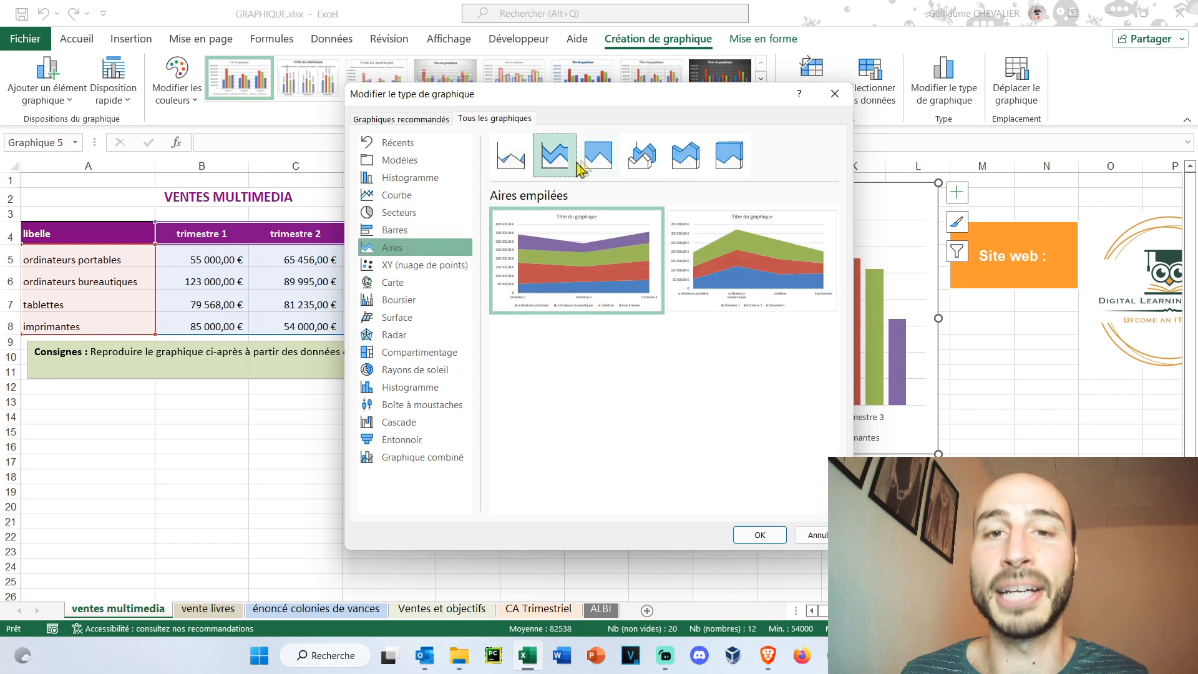
click(598, 155)
click(641, 155)
click(684, 155)
click(728, 156)
Change the chart to the combined type Colonne groupée - Ligne.
click(424, 265)
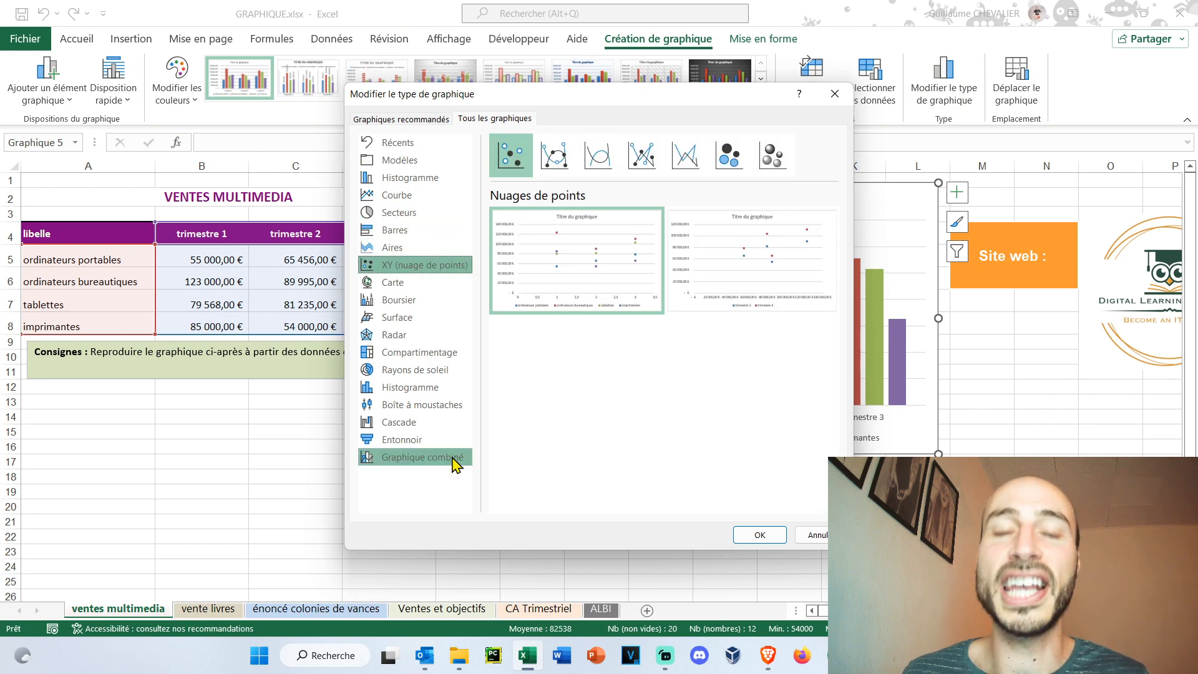
click(461, 458)
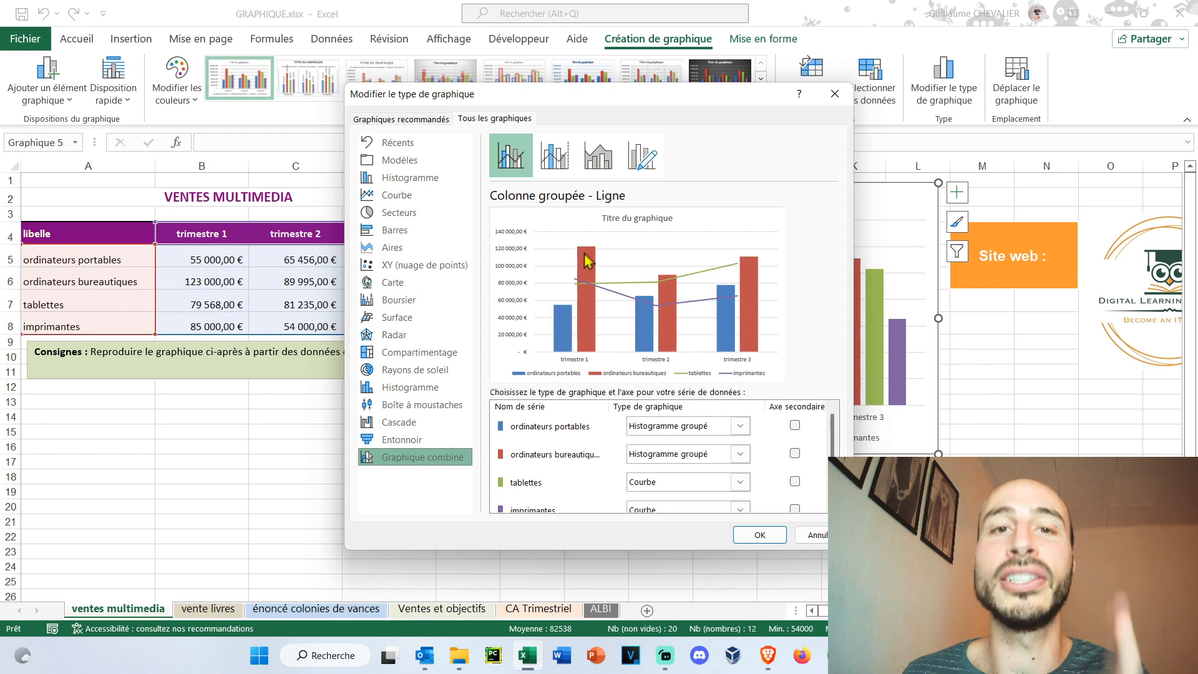
click(759, 534)
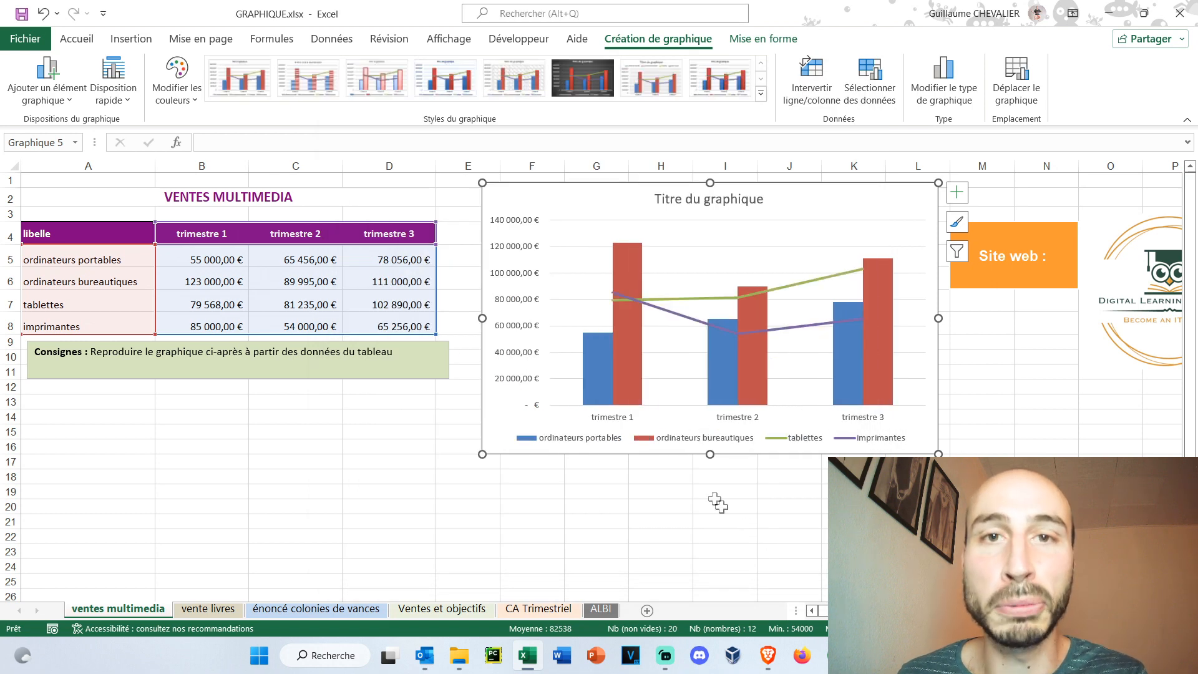
Fill the combined chart's plot area with the light beige theme colour.
click(787, 43)
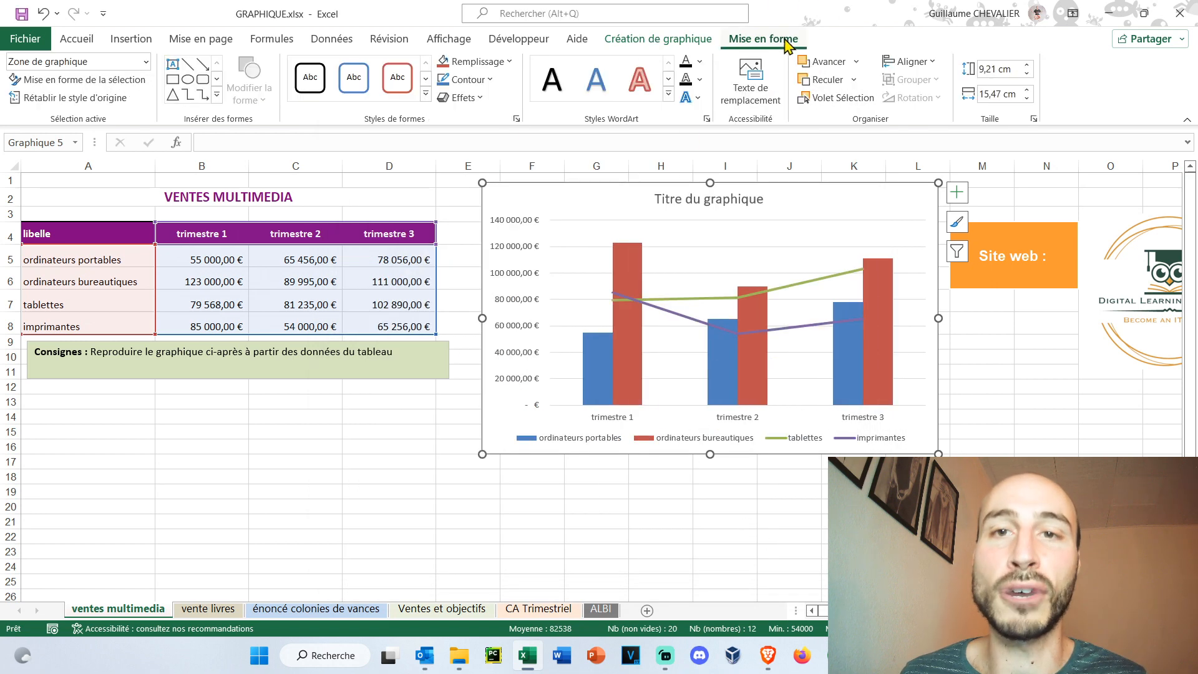
mouse_move(634, 263)
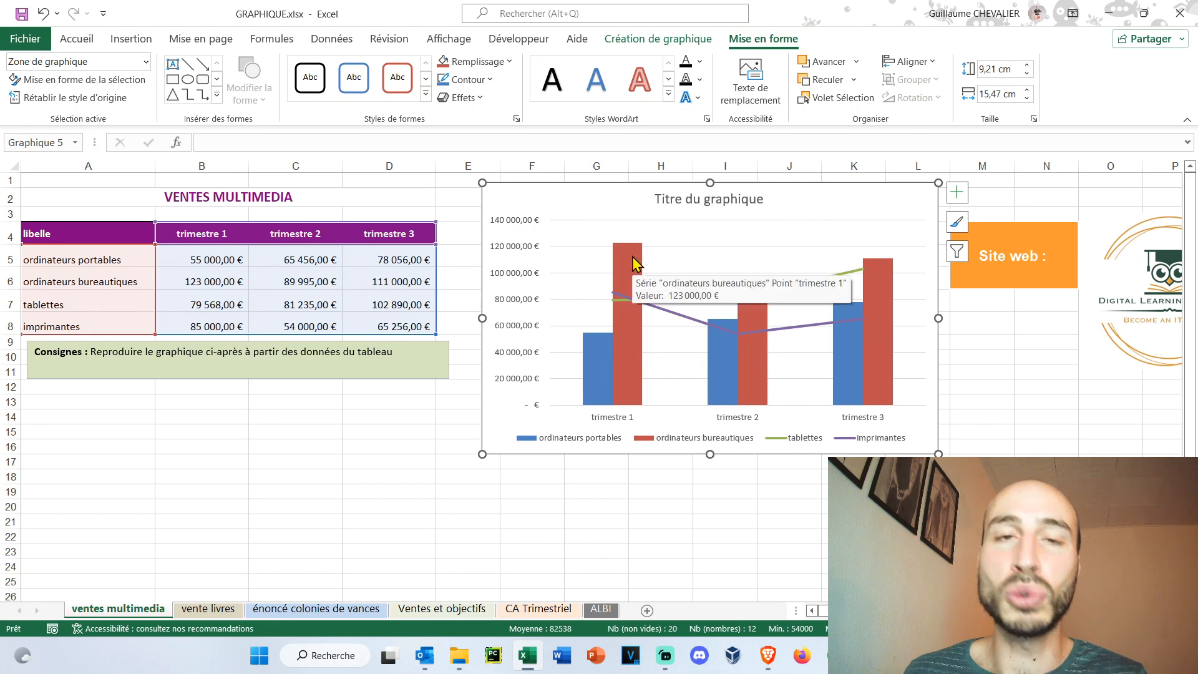
right_click(812, 211)
right_click(683, 252)
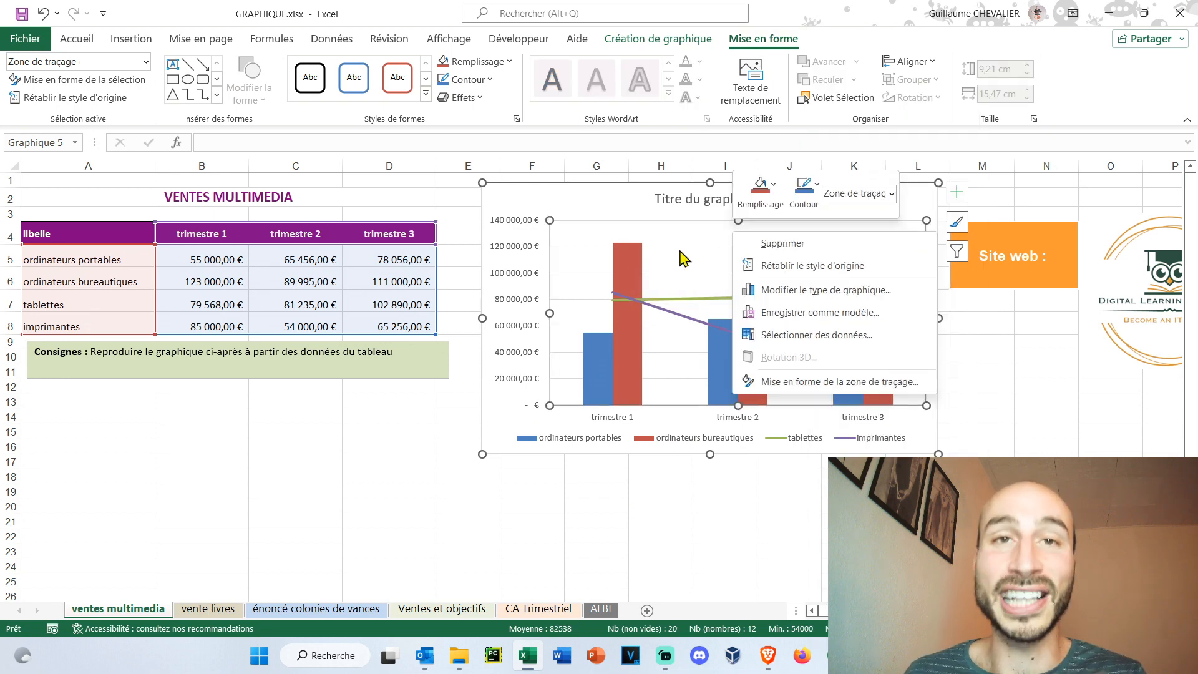
click(784, 187)
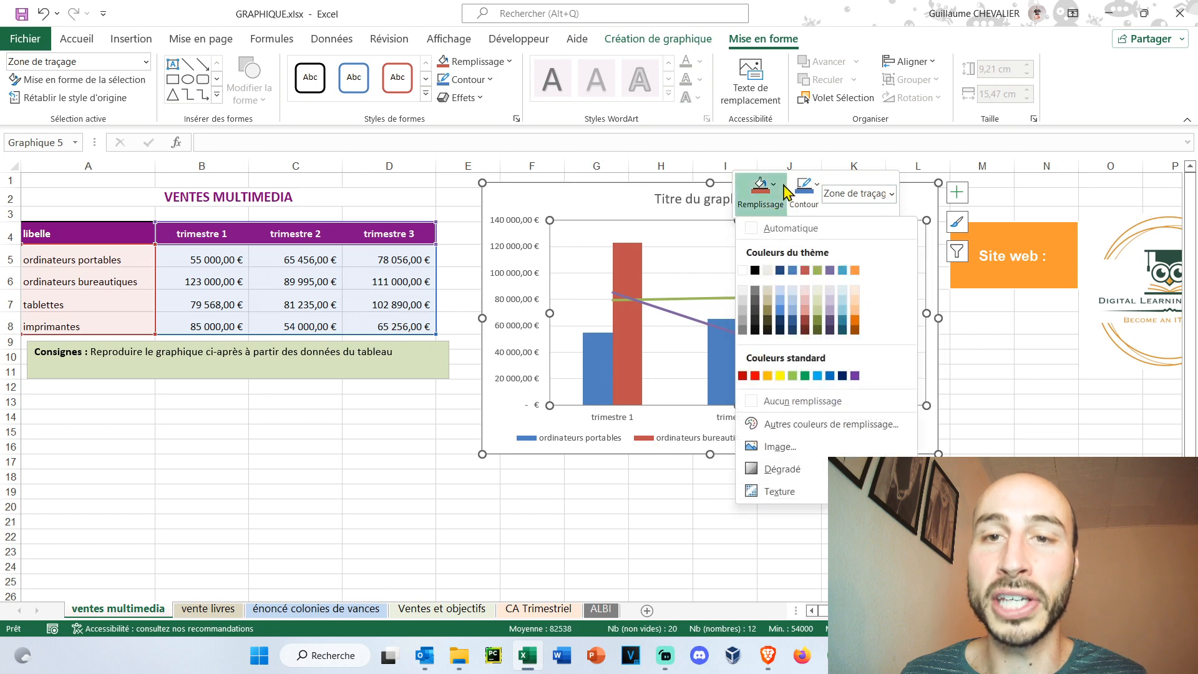
click(768, 270)
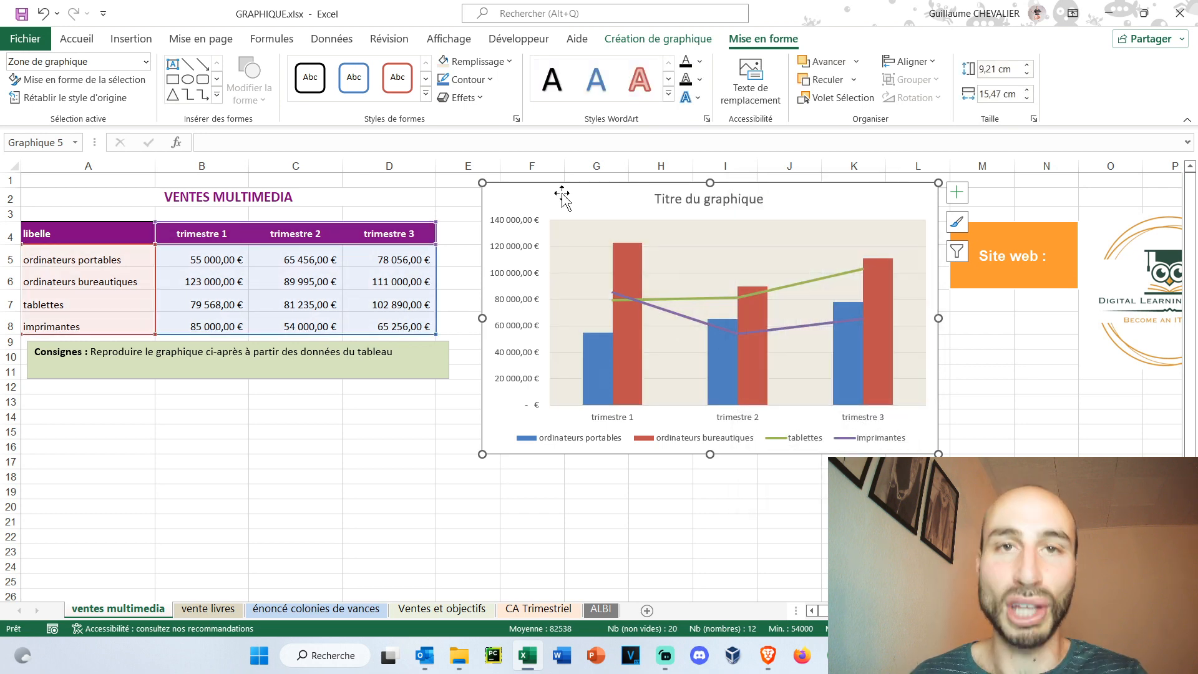
On the vente livres sheet, insert the recommended Histogramme groupé from the whole table B3:E9, including the TOTAL row.
click(209, 608)
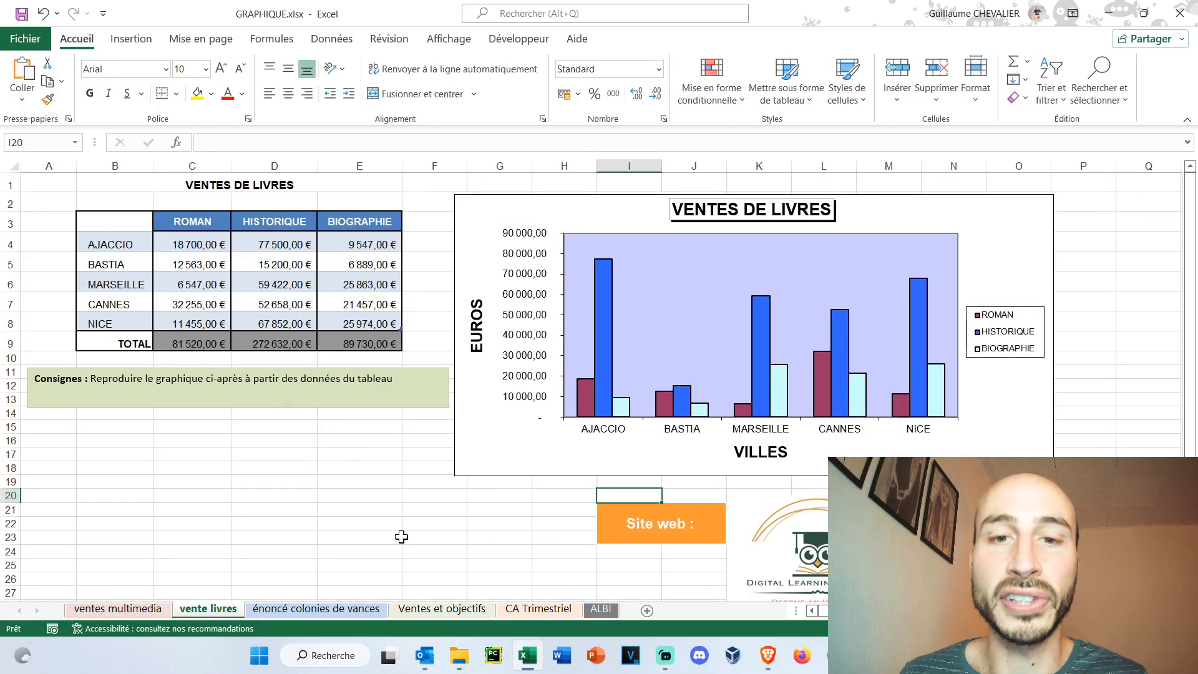
drag(130, 223, 388, 337)
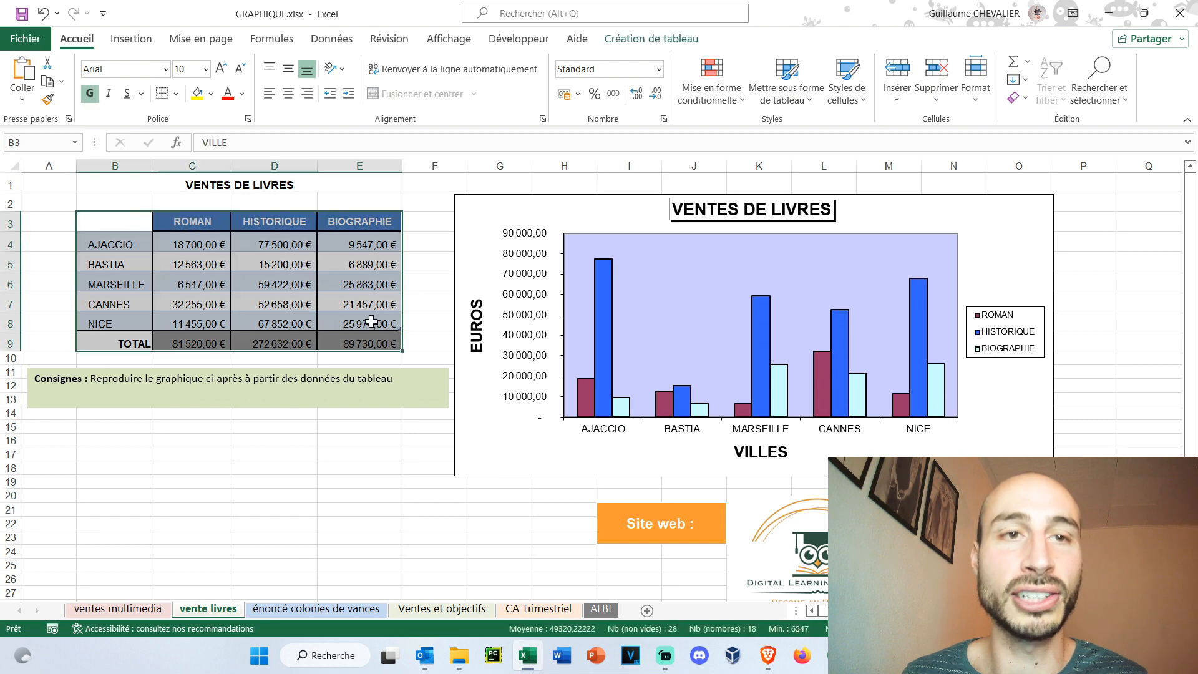
click(131, 39)
click(452, 105)
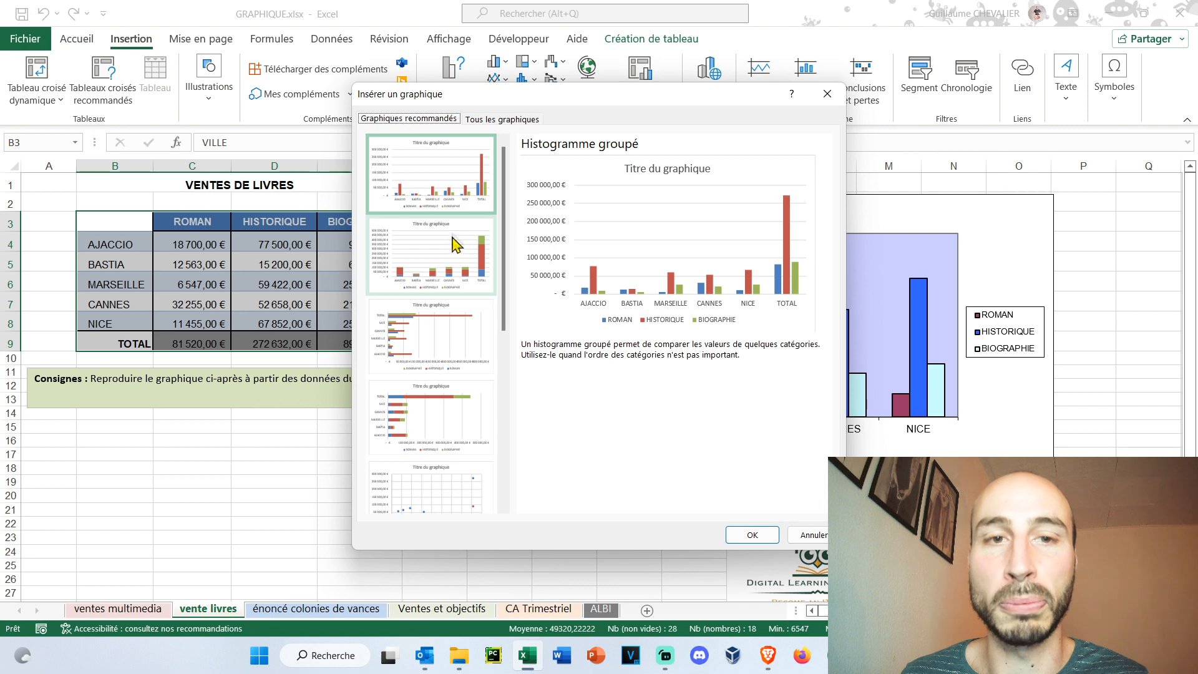
click(752, 535)
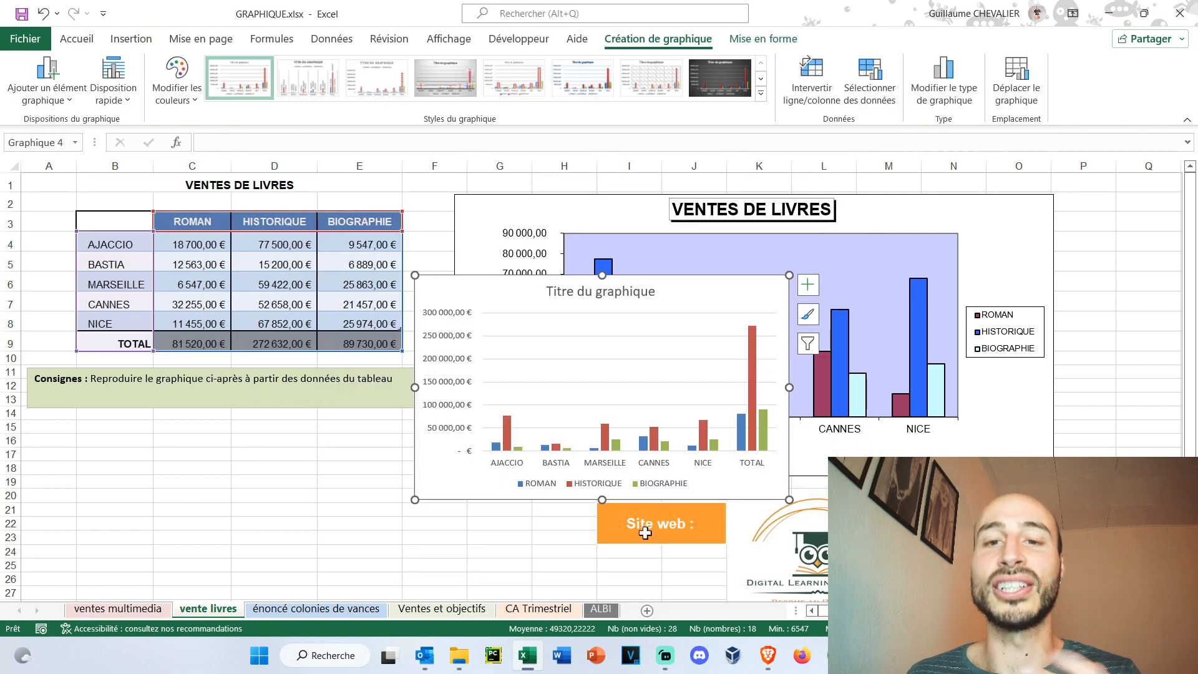
Move and enlarge the new chart, and exclude the TOTAL category from its data source.
drag(724, 301, 680, 214)
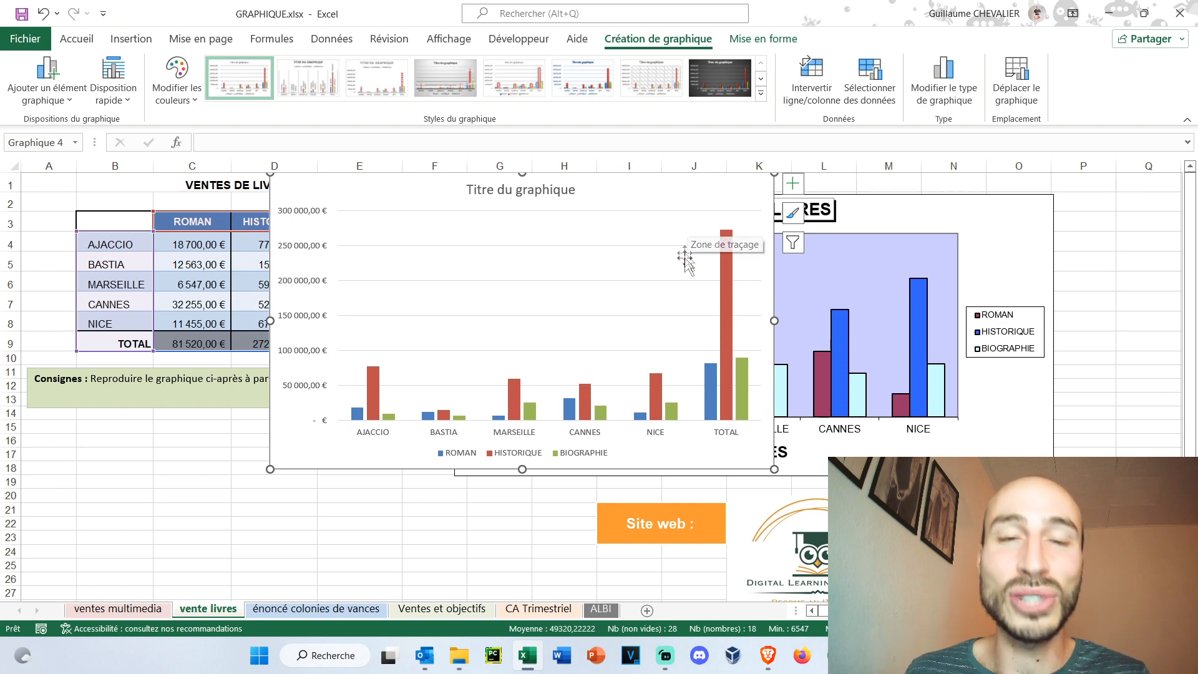
click(699, 216)
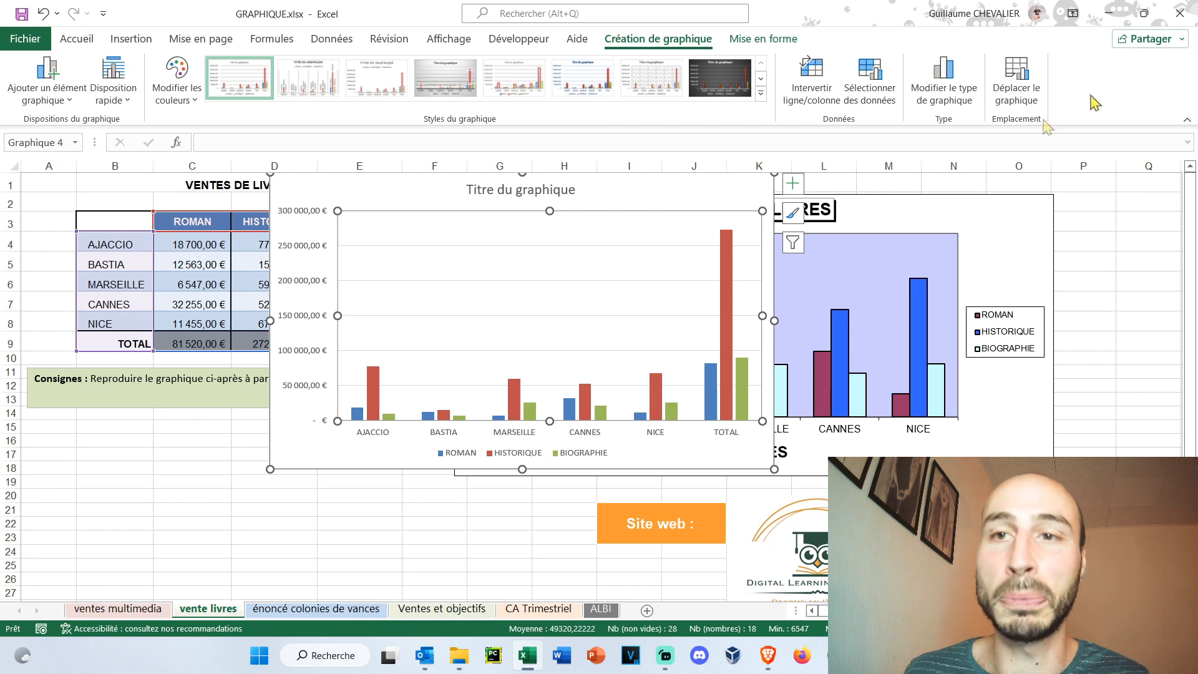
click(869, 81)
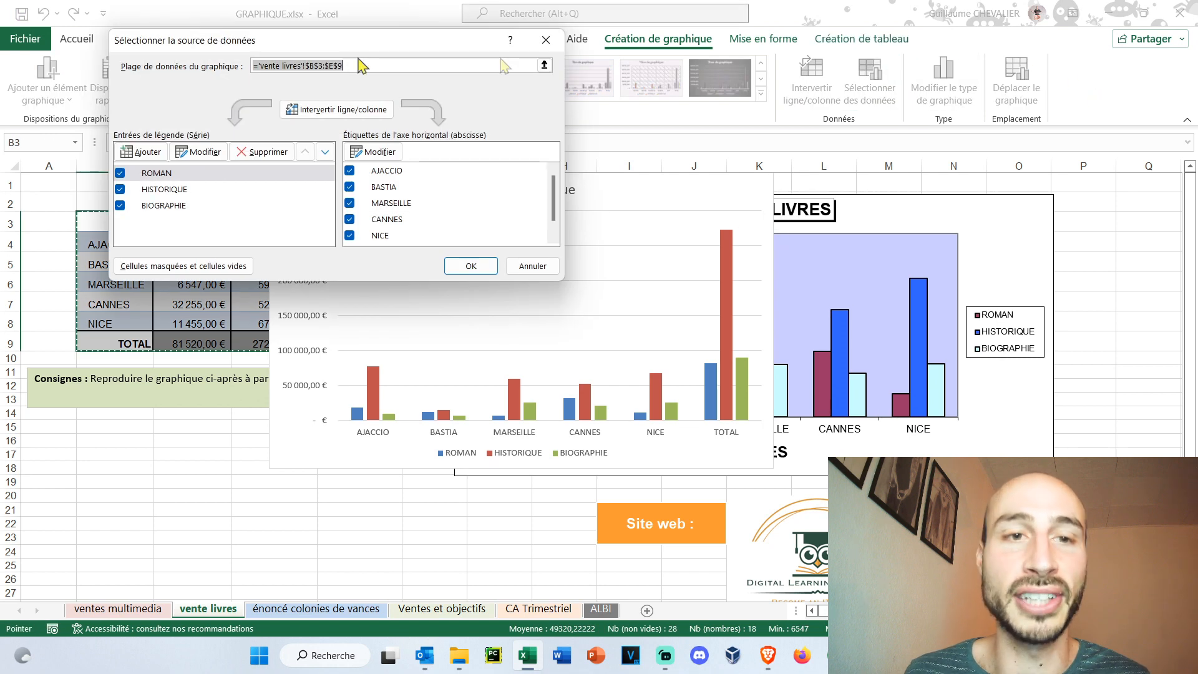
scroll(405, 206, down, 1)
click(349, 235)
click(471, 267)
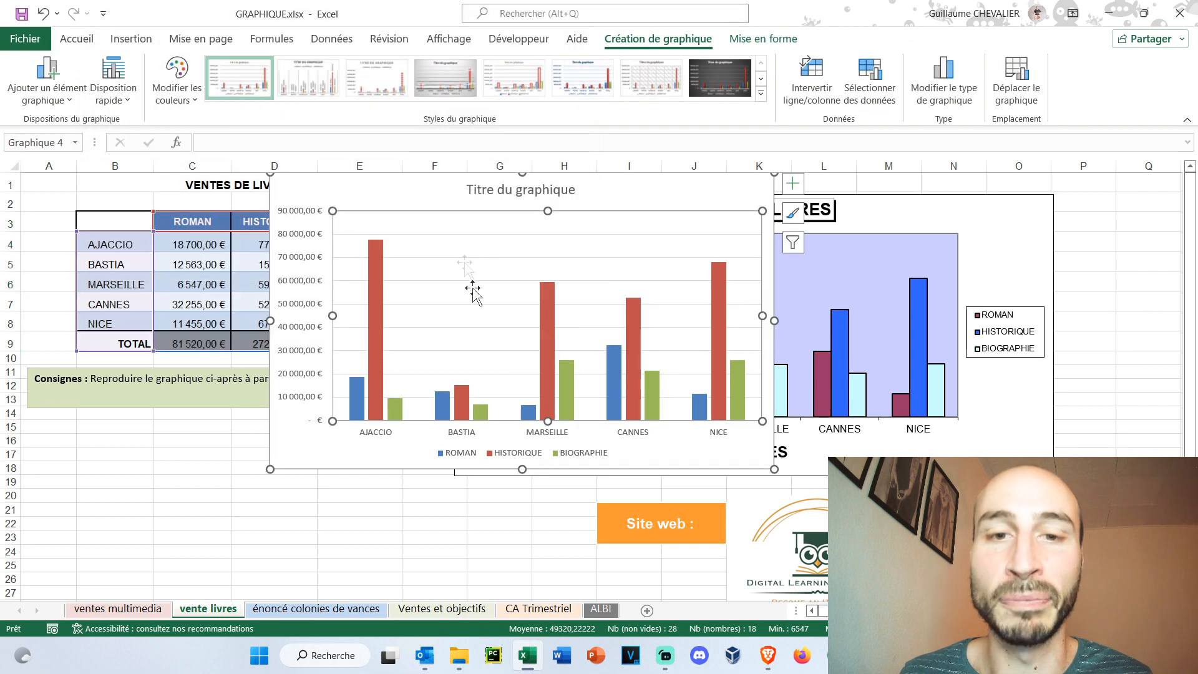
click(275, 481)
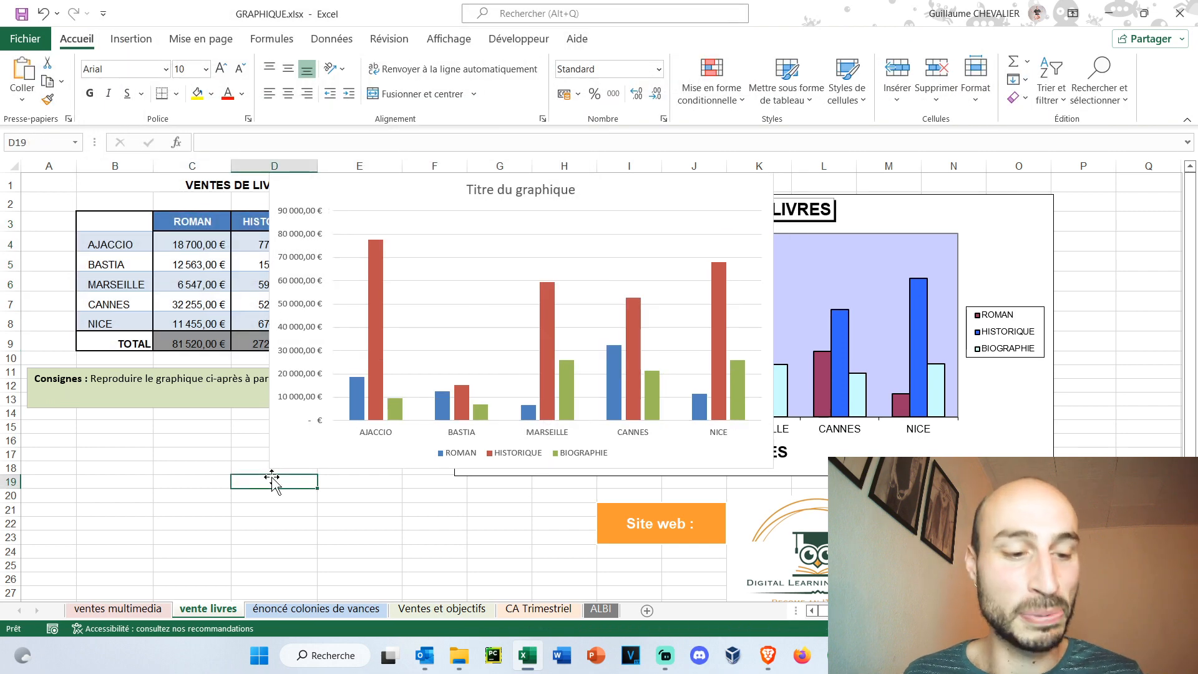
Delete the book sales chart built with the TOTAL row and insert a default clustered column chart from B3:E8.
click(507, 208)
key(Delete)
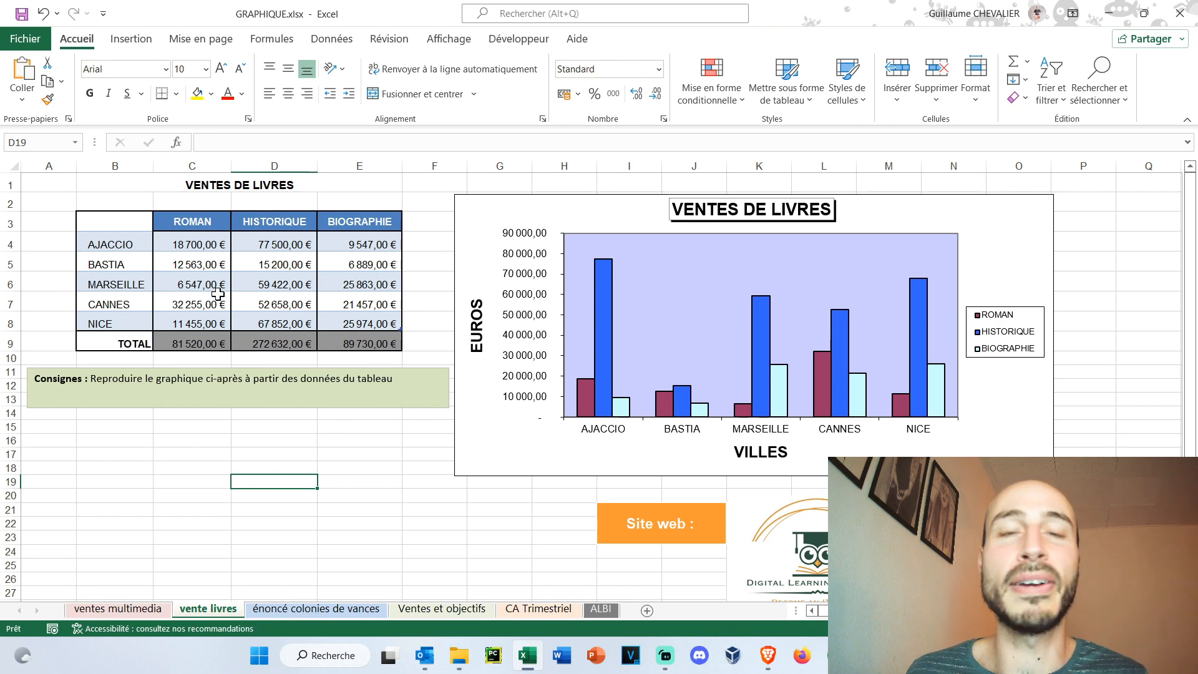
drag(150, 223, 356, 312)
key(alt+F1)
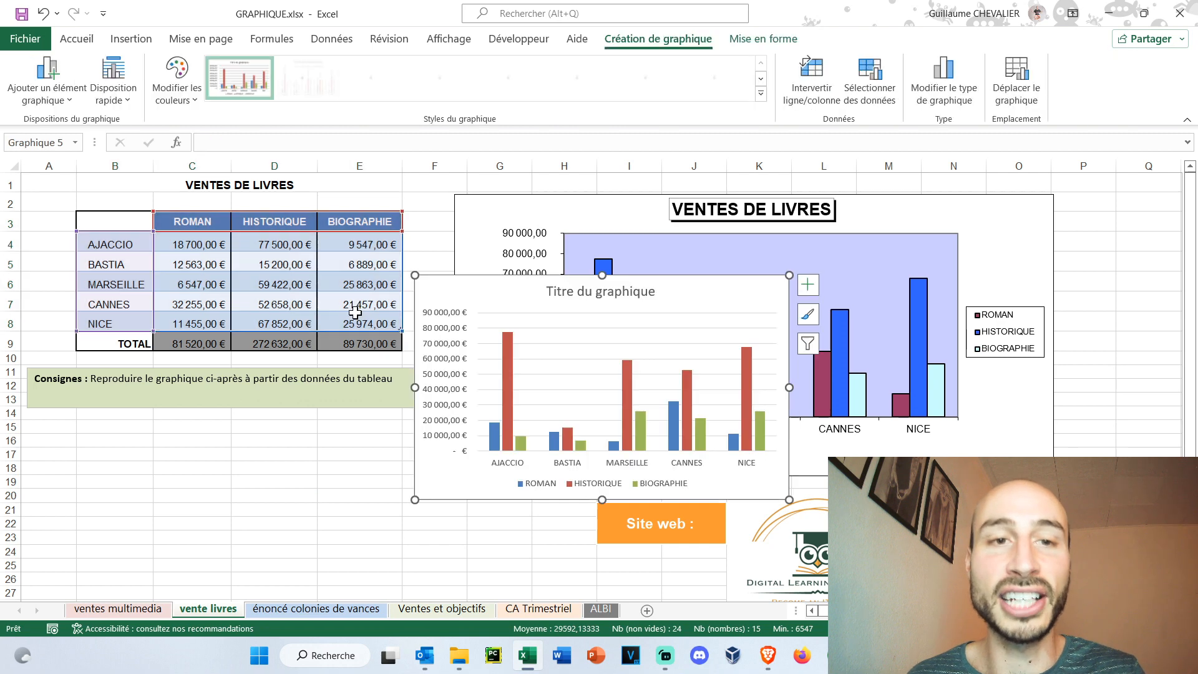